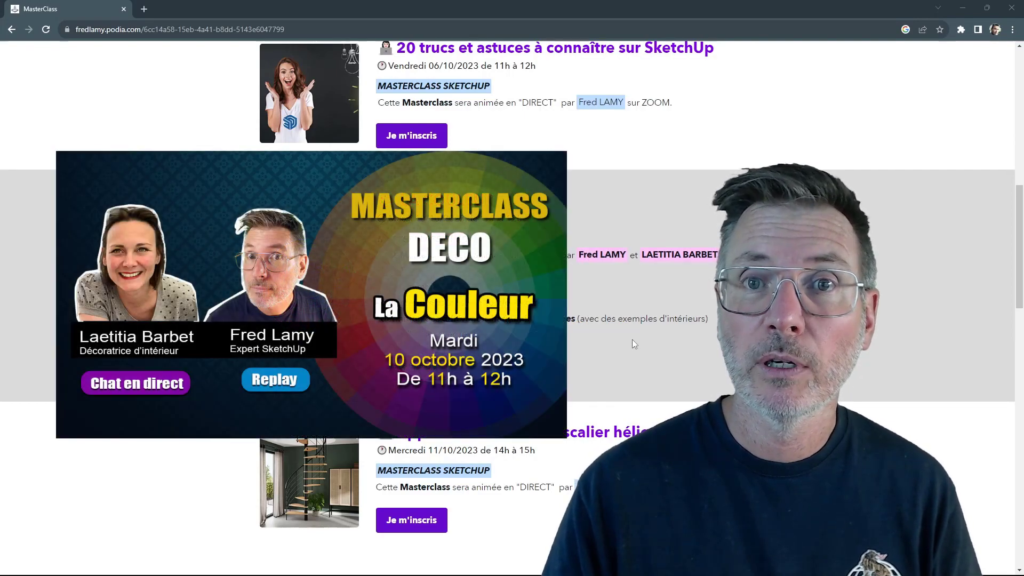
pyautogui.scroll(-6, 511, 309)
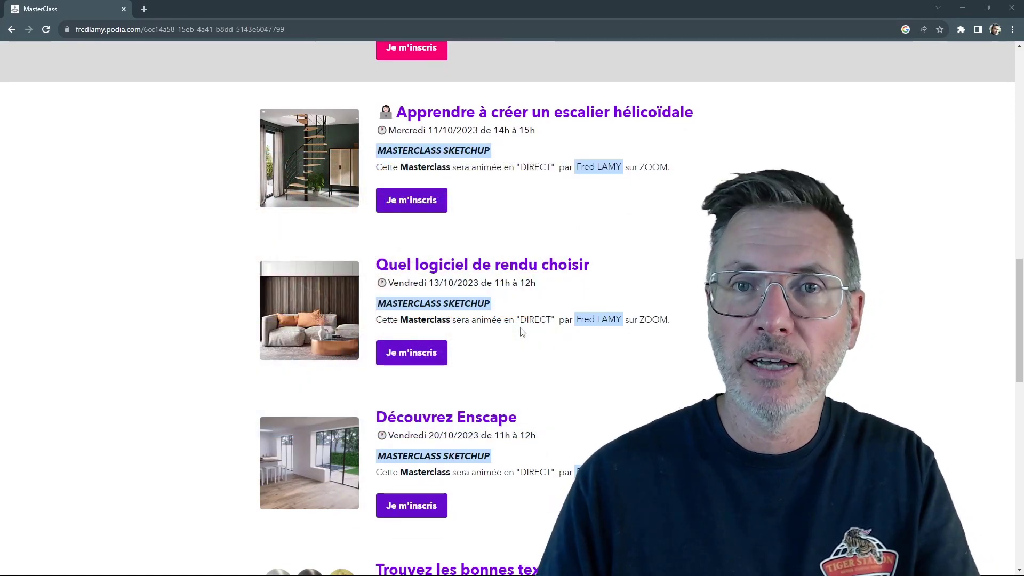
pyautogui.scroll(-1, 522, 331)
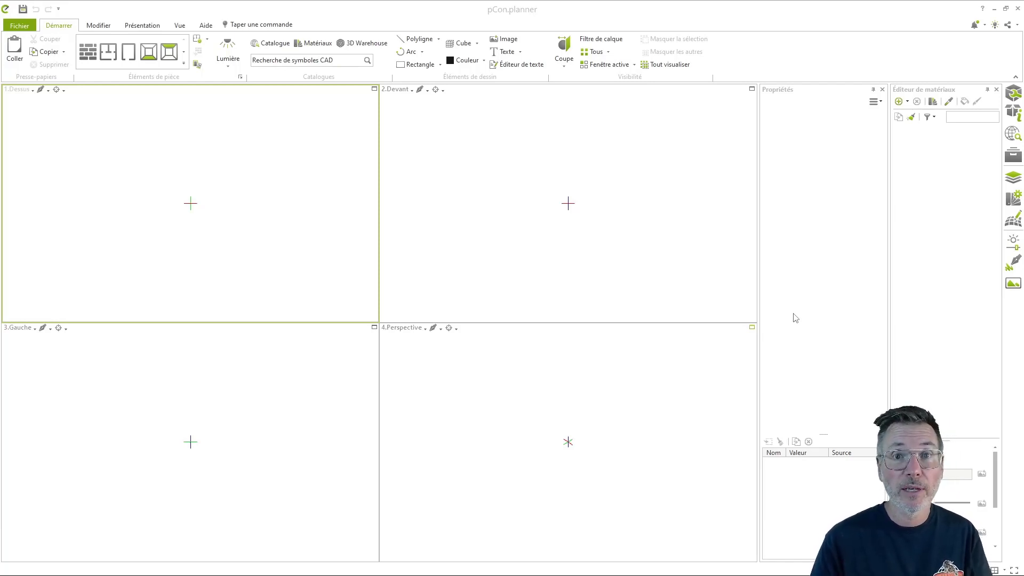
# Step: Look through the available file, modification, view and presentation commands in pCon.planner
pyautogui.click(241, 16)
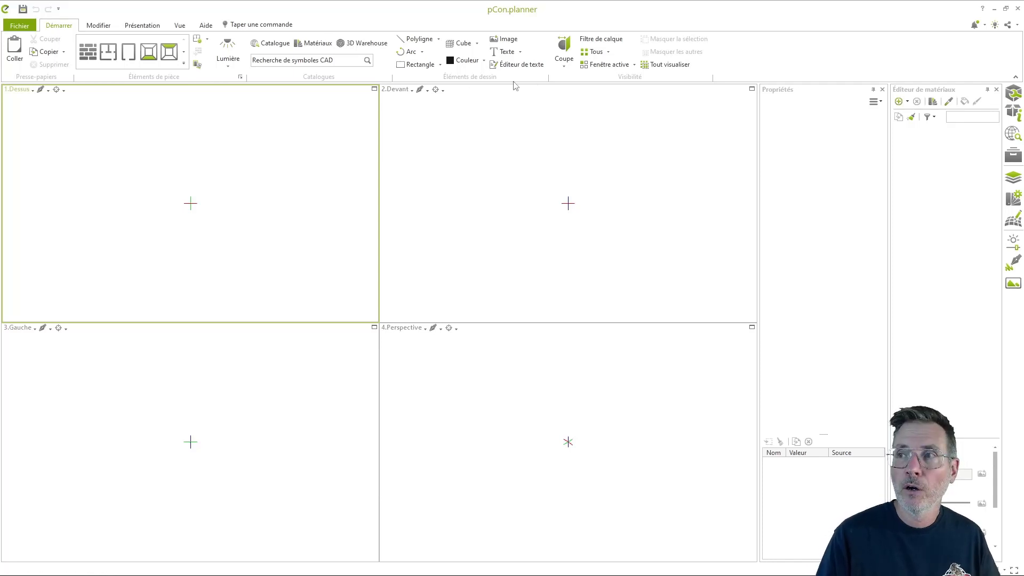
pyautogui.click(19, 26)
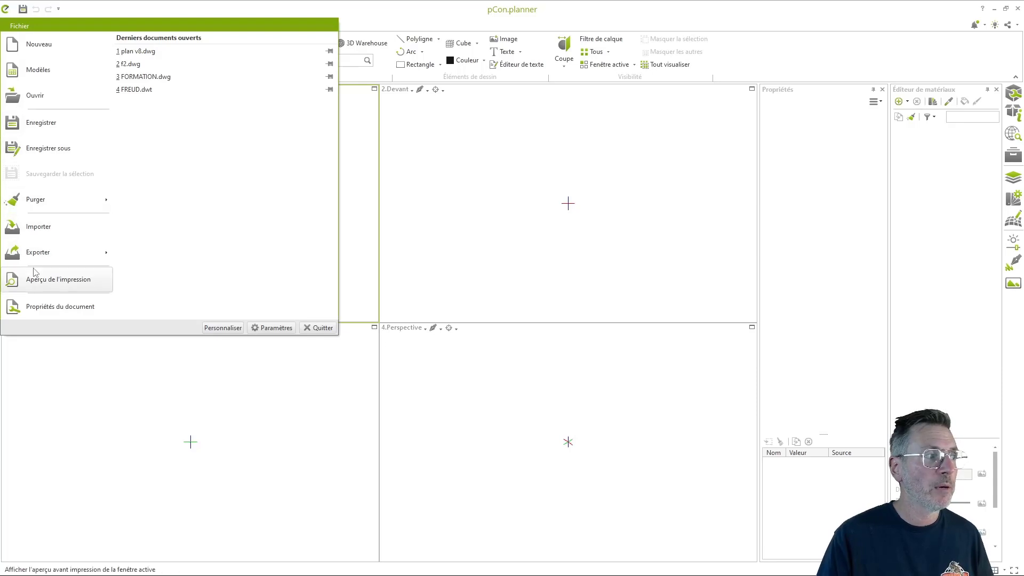
pyautogui.click(412, 20)
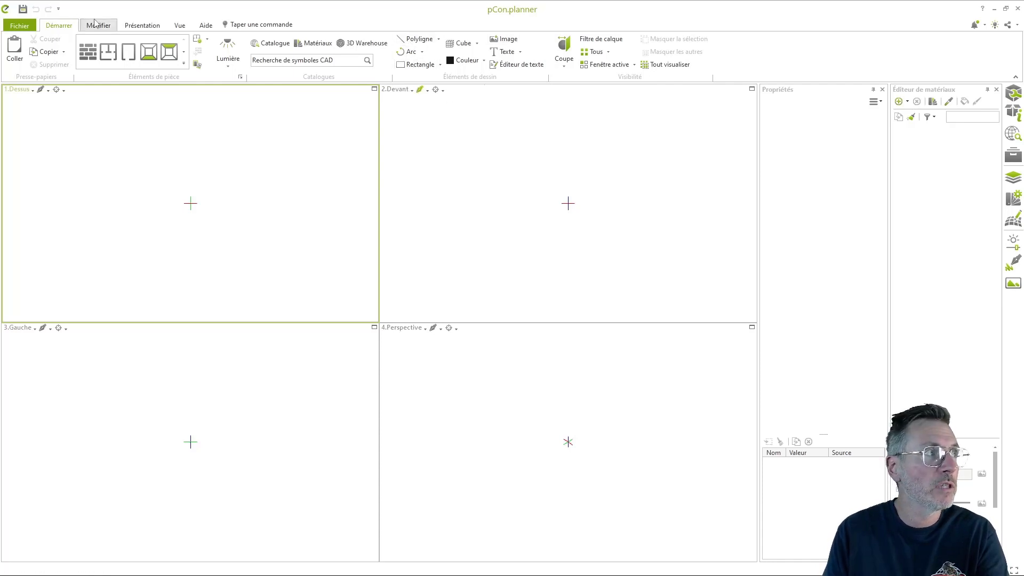
pyautogui.click(95, 24)
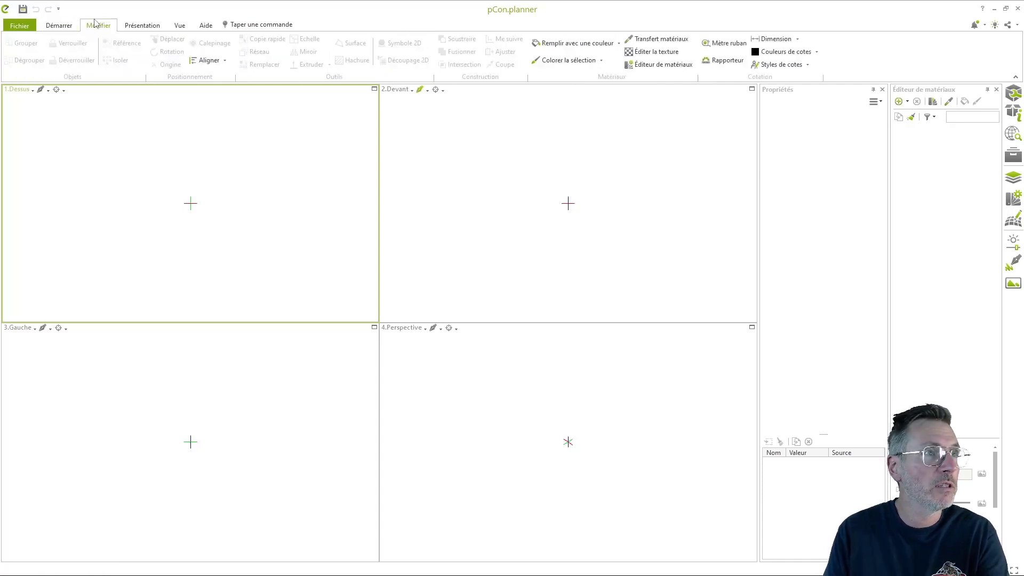
pyautogui.click(138, 27)
pyautogui.click(179, 25)
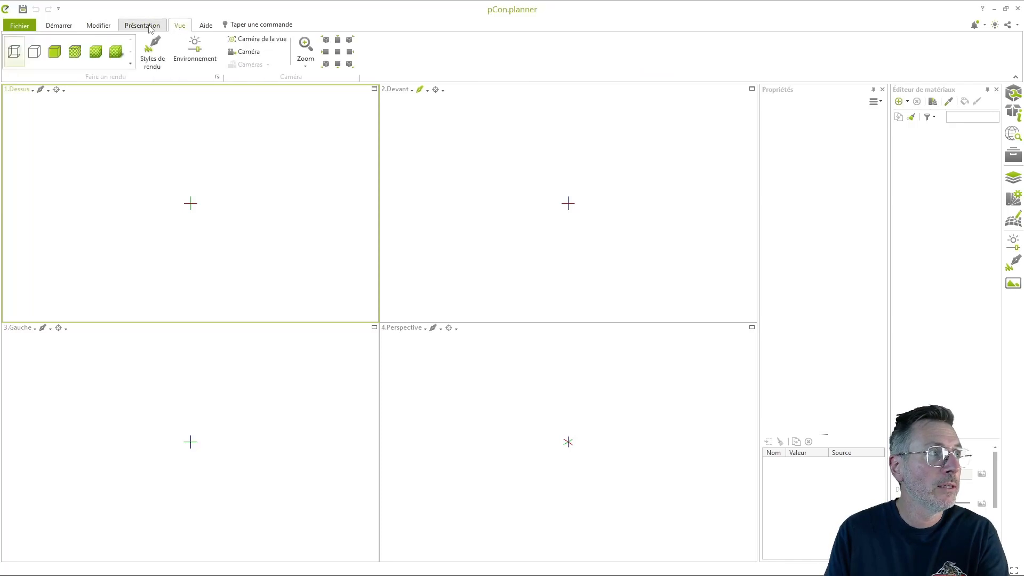
pyautogui.click(149, 28)
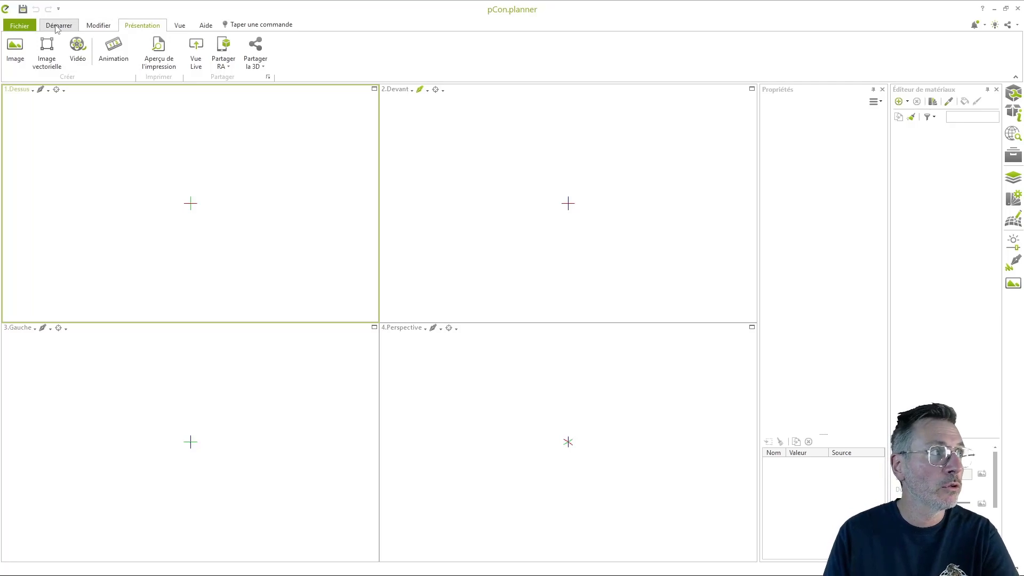
pyautogui.click(59, 25)
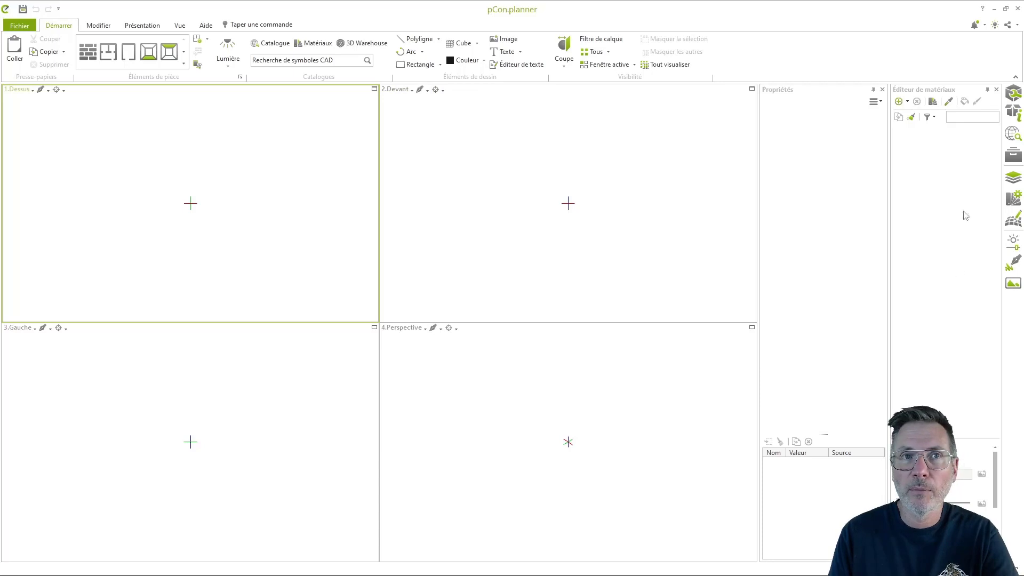
# Step: Hide the properties and material editor palettes and arrange the workspace as one large viewport with two small ones
pyautogui.click(882, 90)
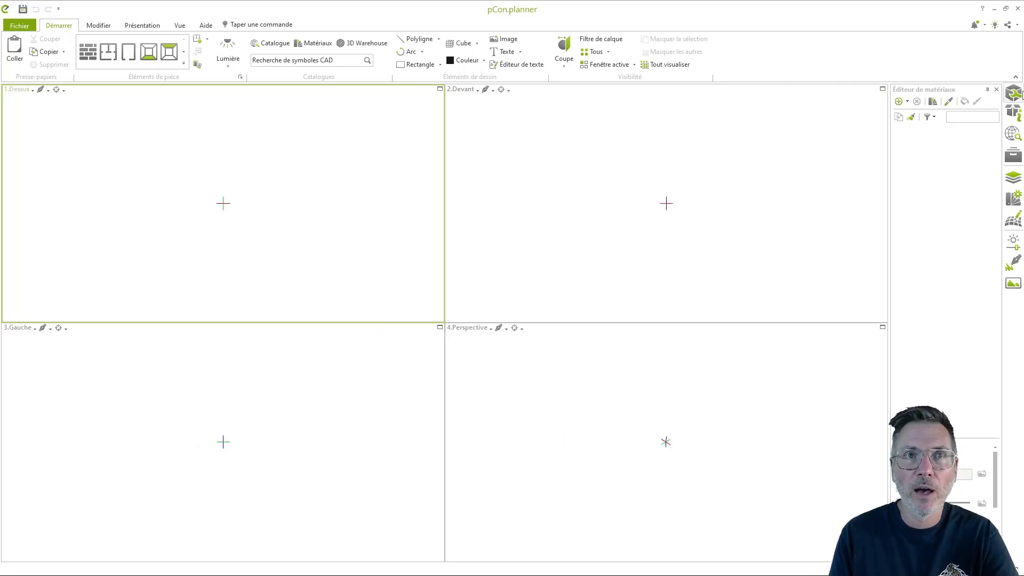
pyautogui.click(996, 90)
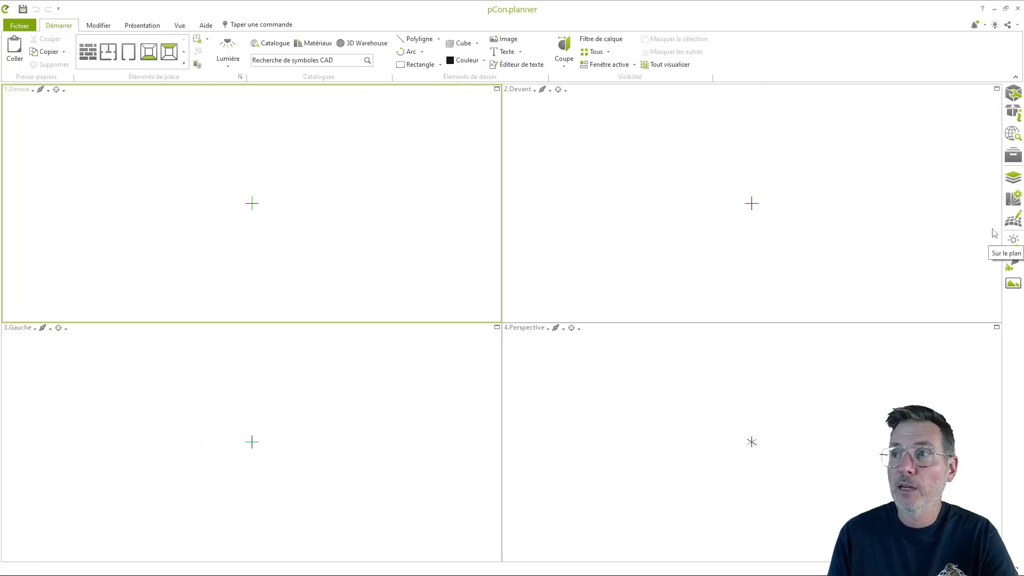
pyautogui.click(1012, 95)
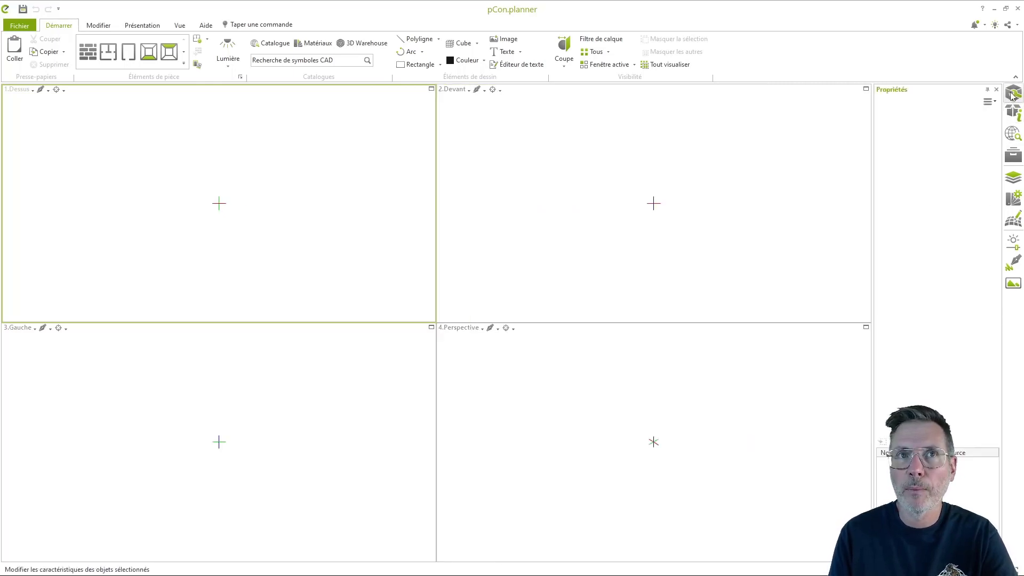
pyautogui.click(1011, 94)
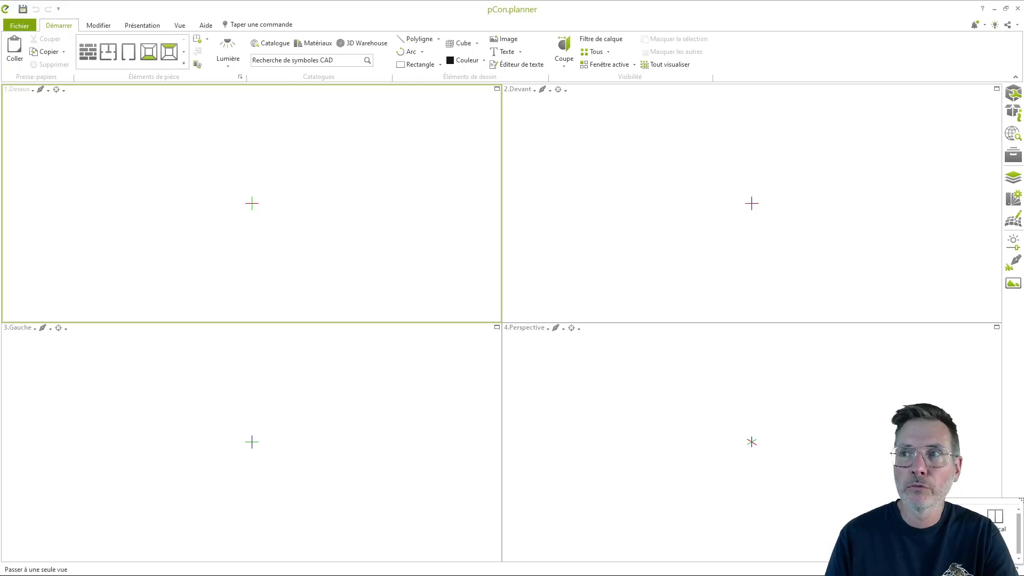
pyautogui.click(497, 88)
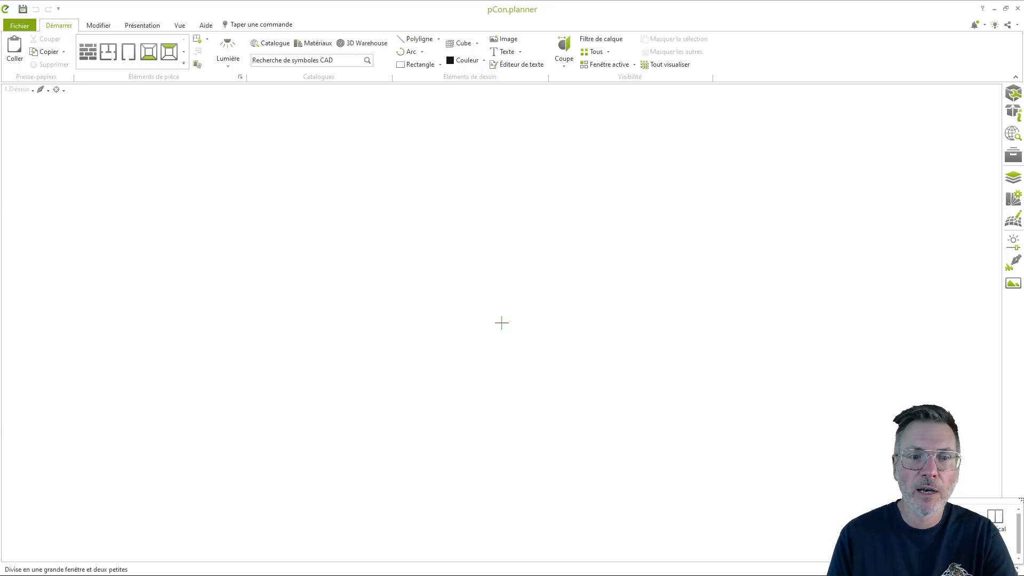
pyautogui.click(959, 544)
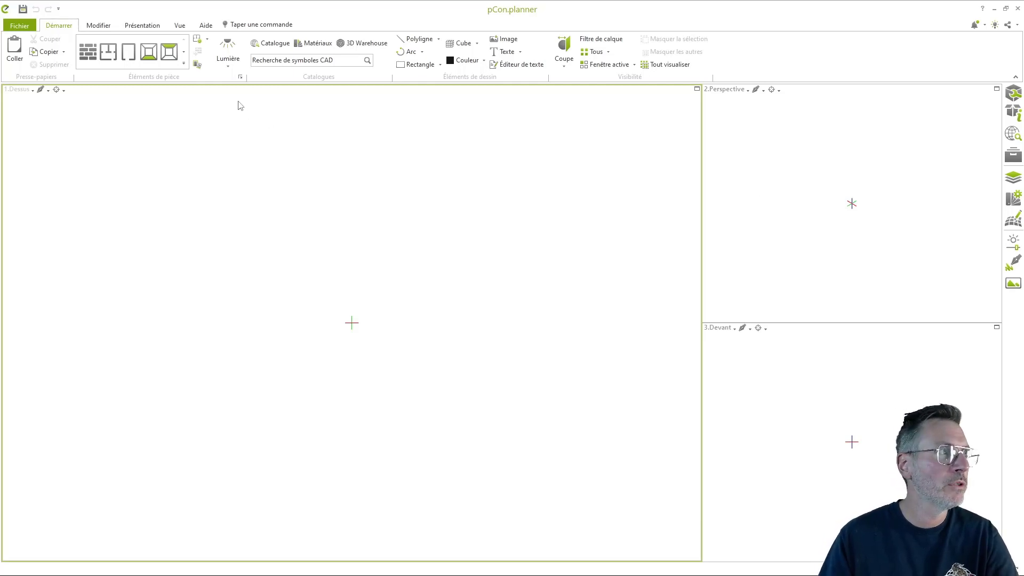
# Step: Draw a horizontal wall 500 cm long in the top view with the Mur tool
pyautogui.click(184, 64)
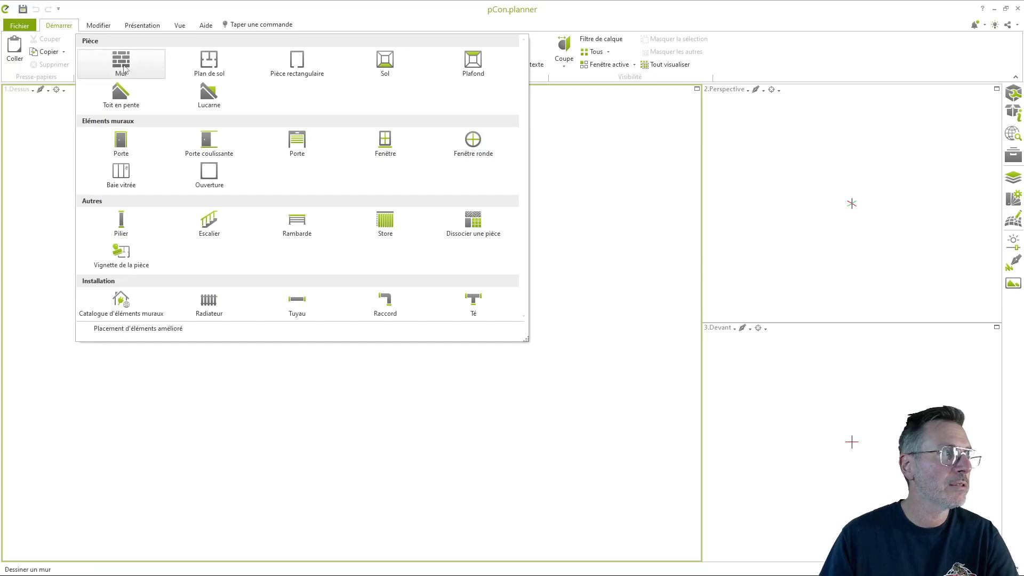
pyautogui.click(121, 63)
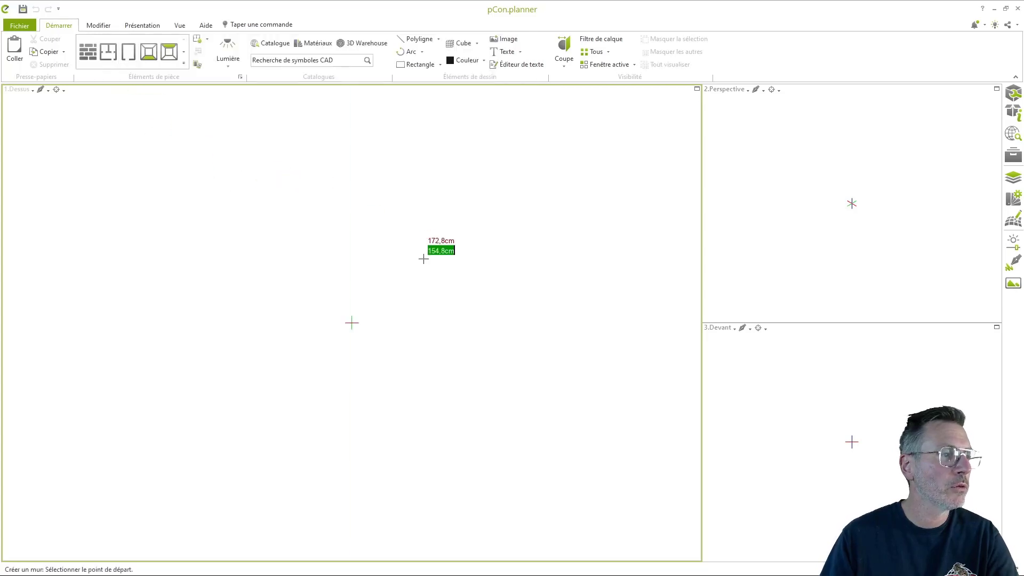
pyautogui.click(204, 204)
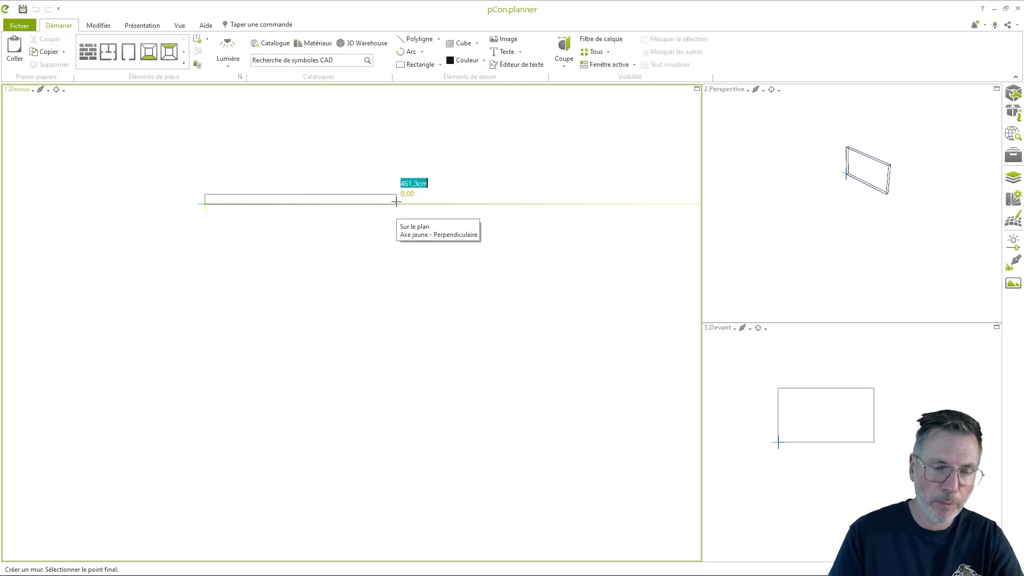
pyautogui.write('500')
pyautogui.press('Tab')
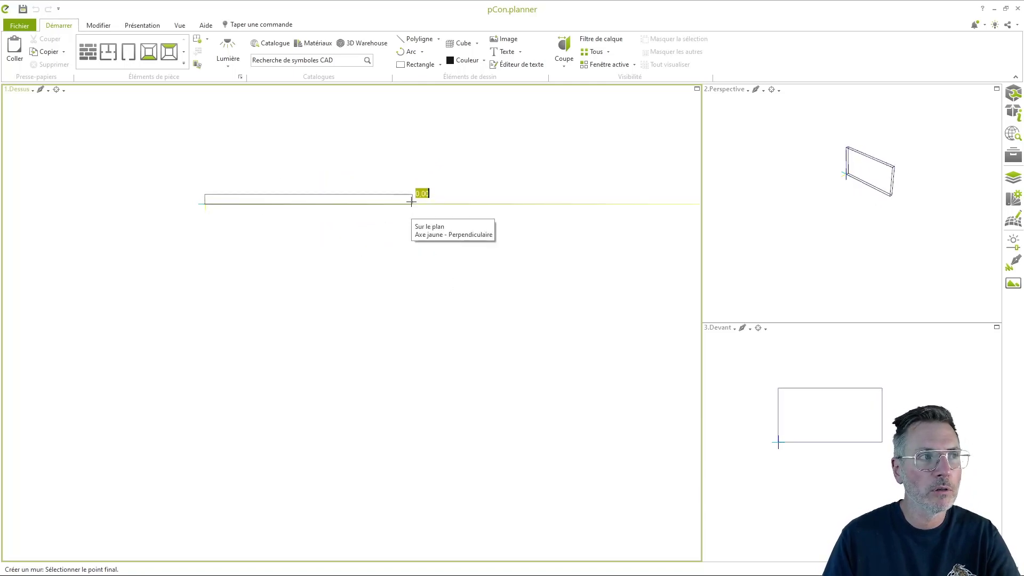
pyautogui.click(411, 202)
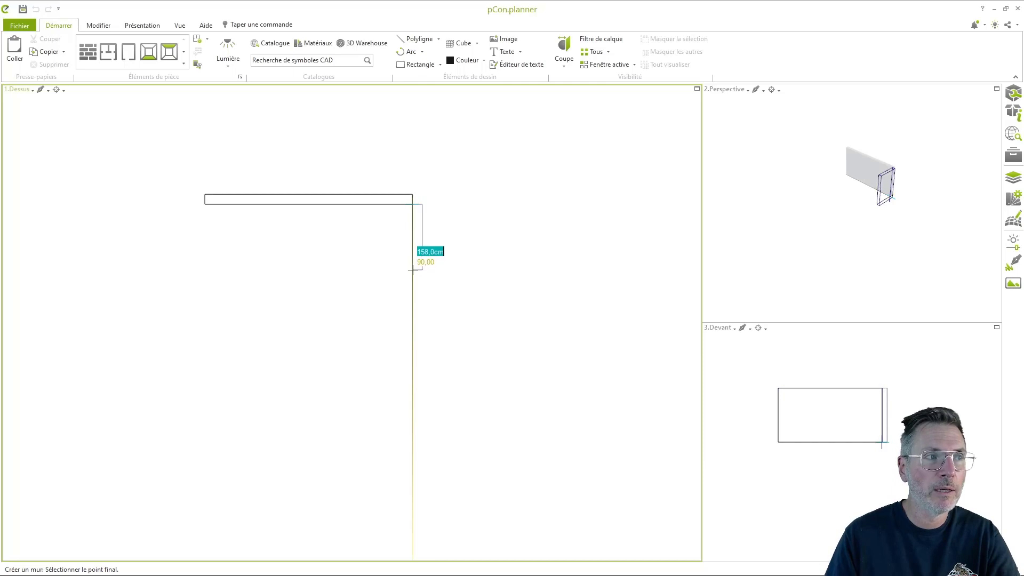
# Step: Continue with a 400 cm wall running perpendicular down from the right end of the first wall
pyautogui.scroll(3, 412, 270)
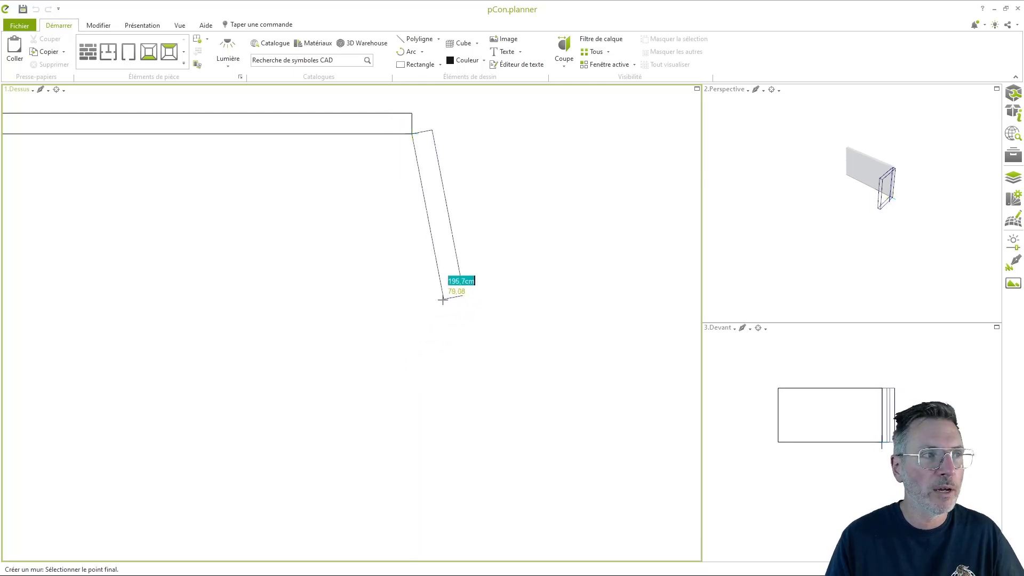
pyautogui.scroll(-2, 443, 299)
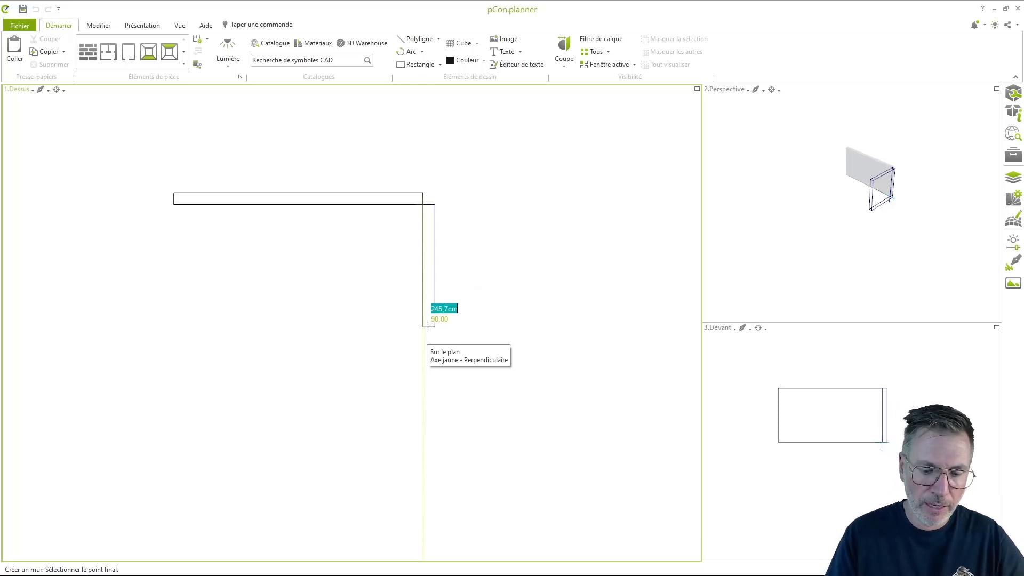
pyautogui.write('400')
pyautogui.press('Tab')
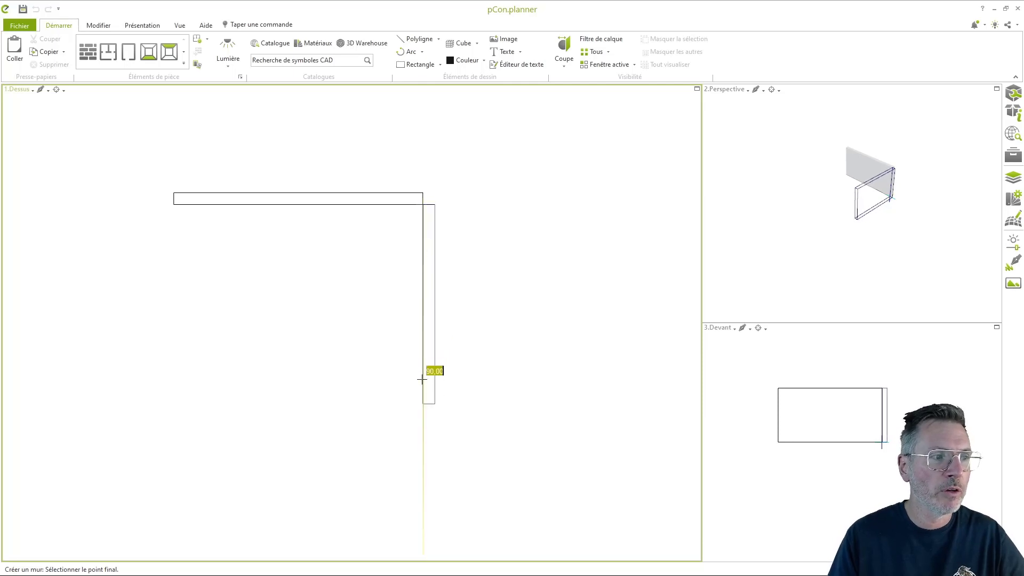
pyautogui.press('Return')
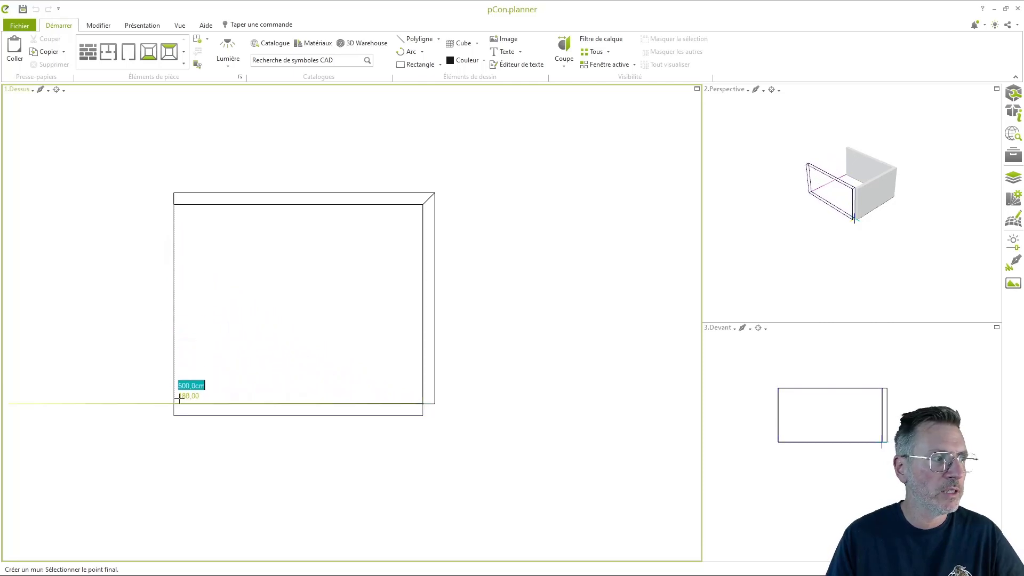
# Step: Close the rectangular room with a 500 cm wall parallel to the first and a final wall back to the starting point
pyautogui.click(178, 404)
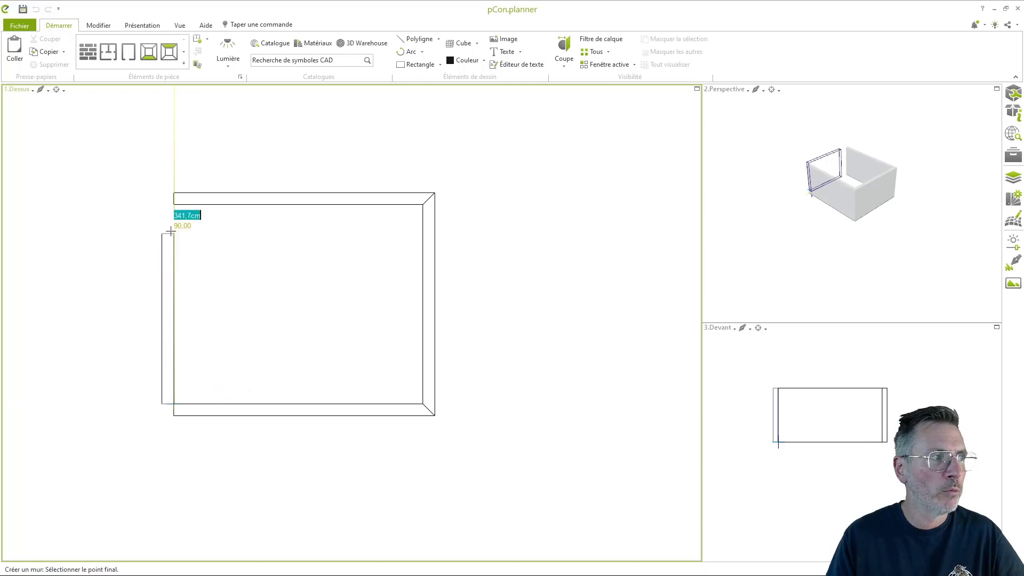
pyautogui.click(173, 204)
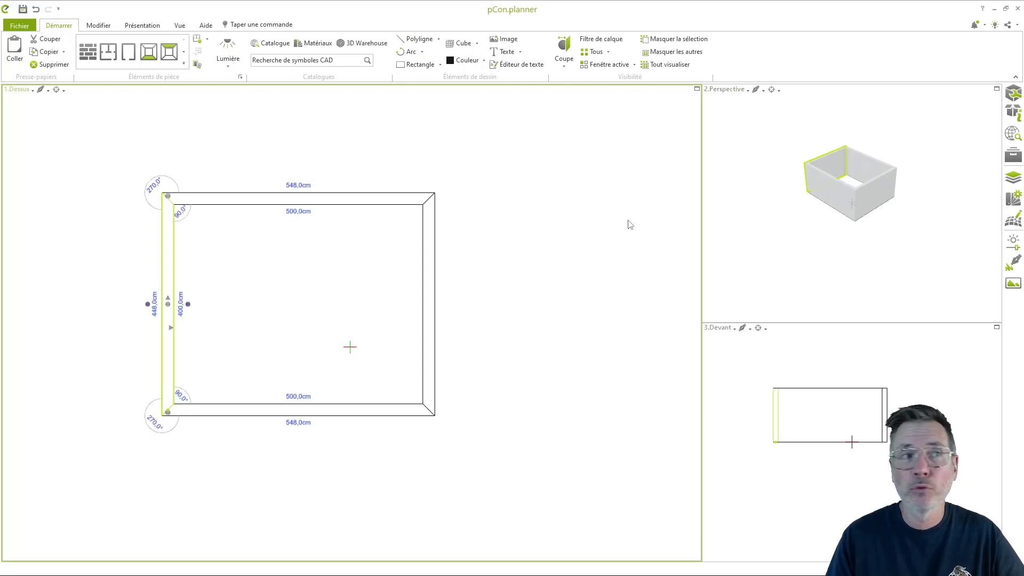
# Step: Inspect the walled room in 3D, and the upper wall's dimensions and handles in the top view
pyautogui.click(996, 90)
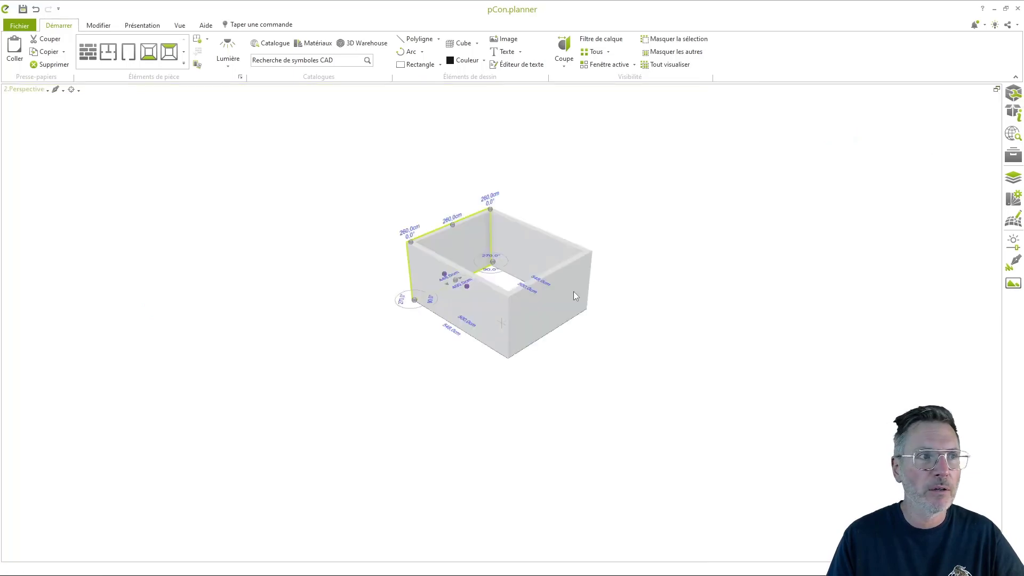
pyautogui.scroll(3, 490, 280)
pyautogui.moveTo(462, 287)
pyautogui.mouseDown(button='middle')
pyautogui.moveTo(644, 311)
pyautogui.moveTo(738, 251)
pyautogui.moveTo(494, 243)
pyautogui.moveTo(642, 286)
pyautogui.moveTo(498, 279)
pyautogui.mouseUp(button='middle')
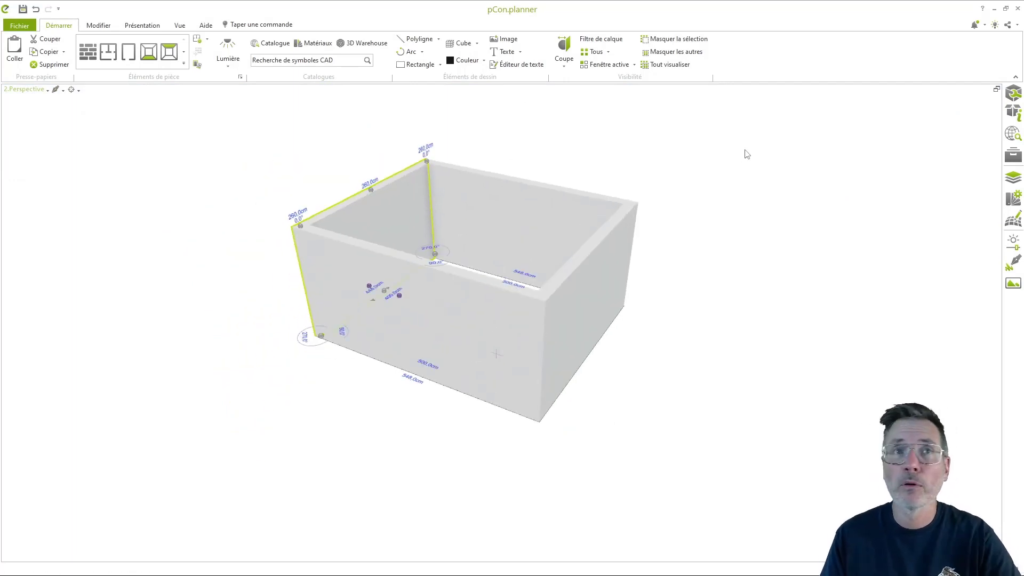
pyautogui.click(996, 88)
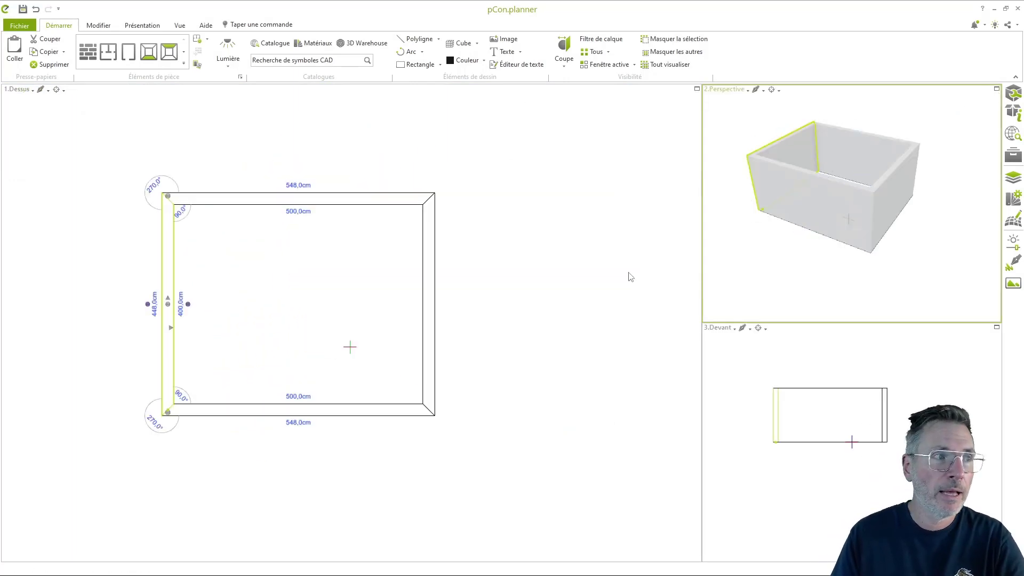
pyautogui.scroll(4, 461, 280)
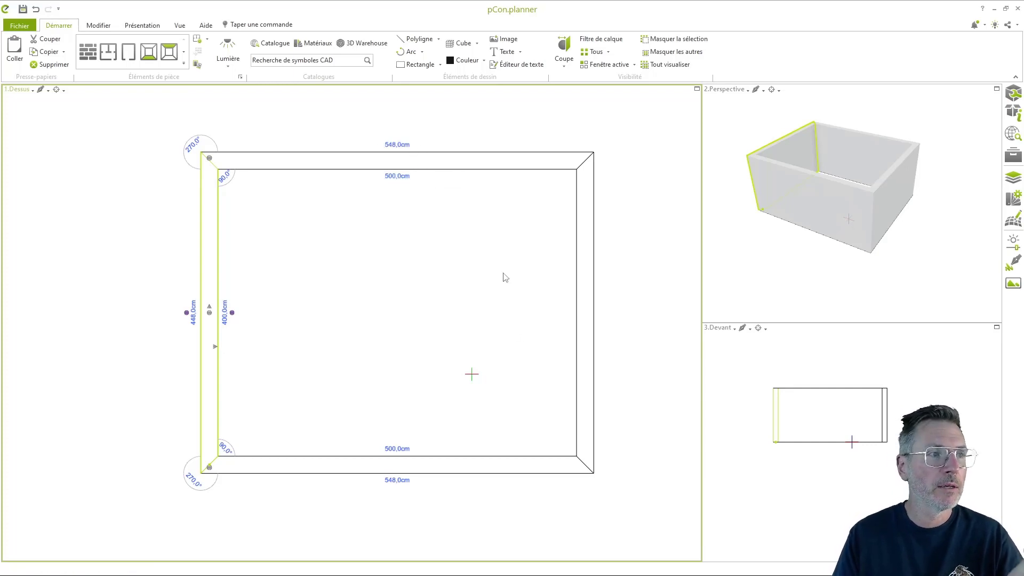
pyautogui.click(468, 171)
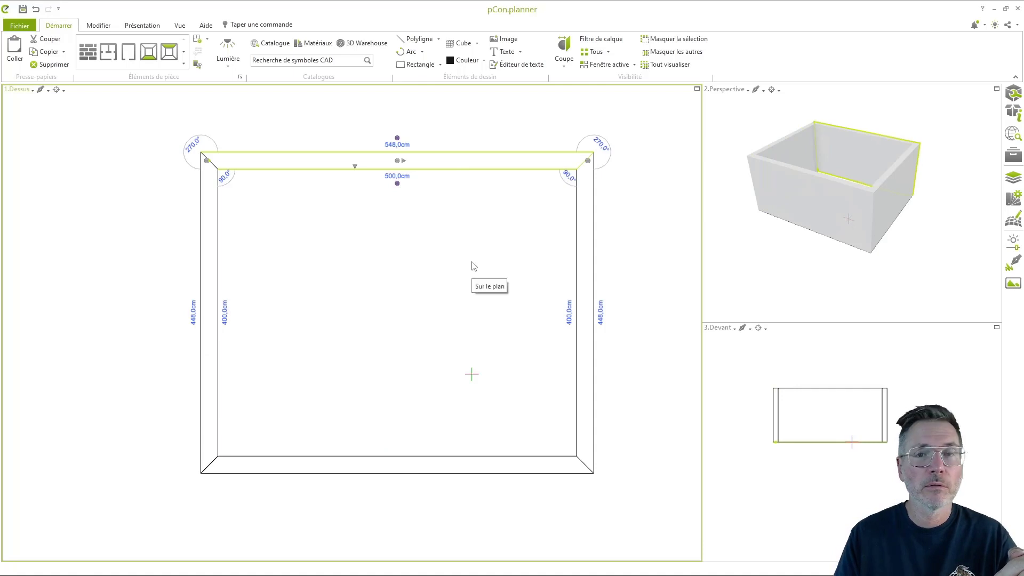
pyautogui.moveTo(398, 160); pyautogui.dragTo(400, 138)
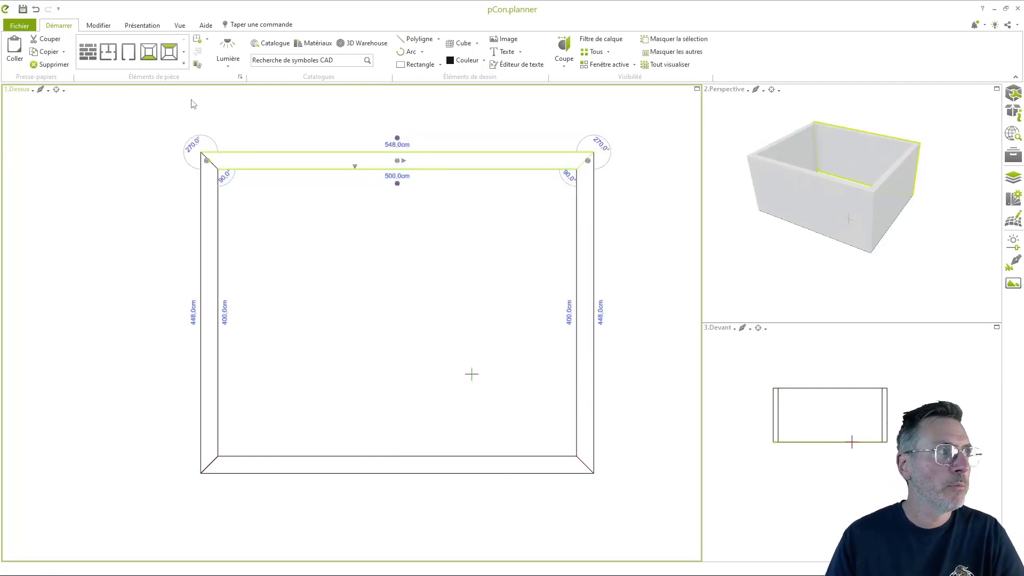
# Step: Insert a hinged door in the upper wall, about 145 cm from the room's inner left corner
pyautogui.click(184, 63)
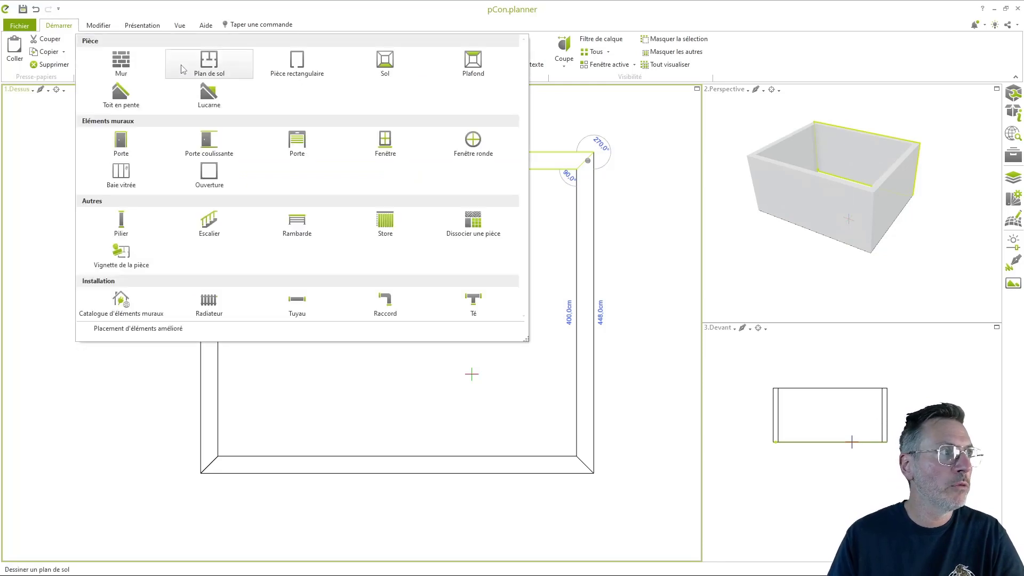
pyautogui.click(120, 145)
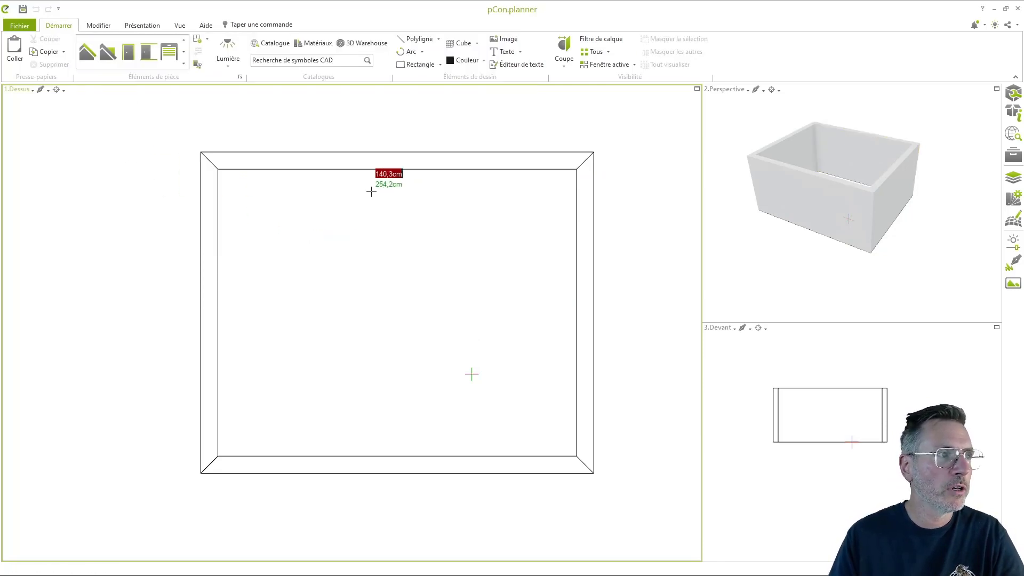
pyautogui.click(356, 170)
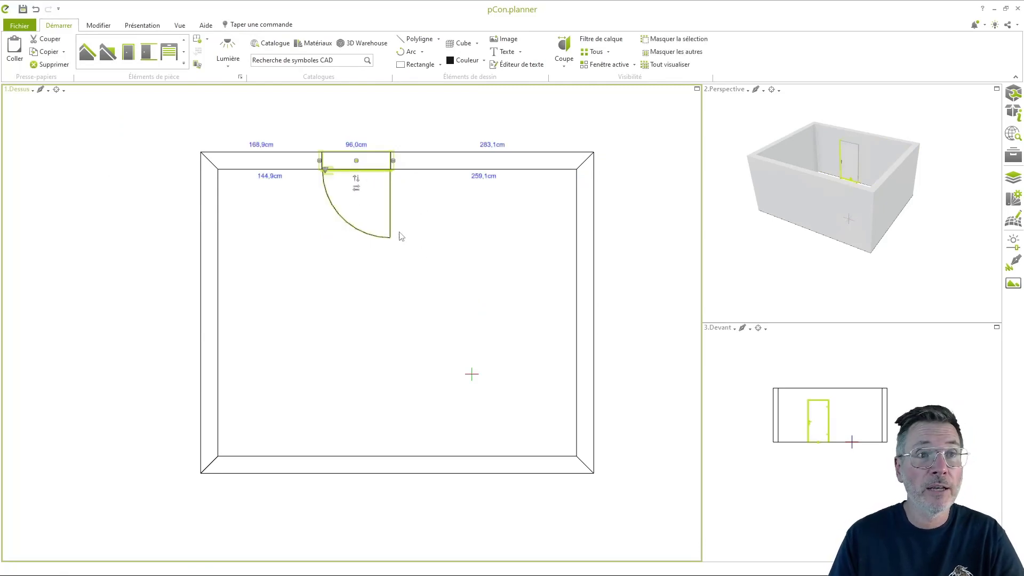
# Step: Try the door's opening directions by flipping its swing to the other side of the wall and mirroring its hinge side
pyautogui.scroll(3, 329, 167)
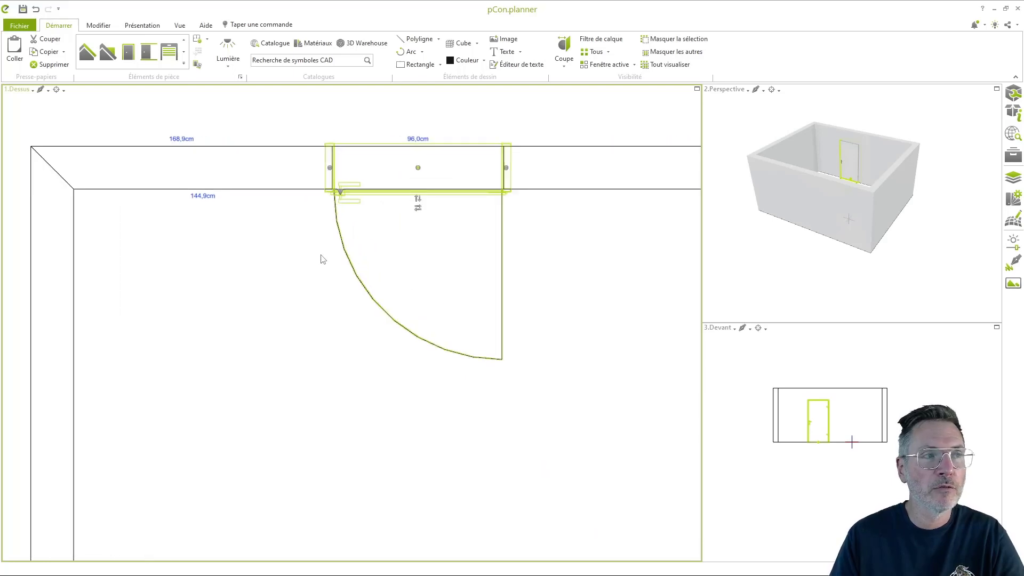
pyautogui.scroll(-1, 320, 259)
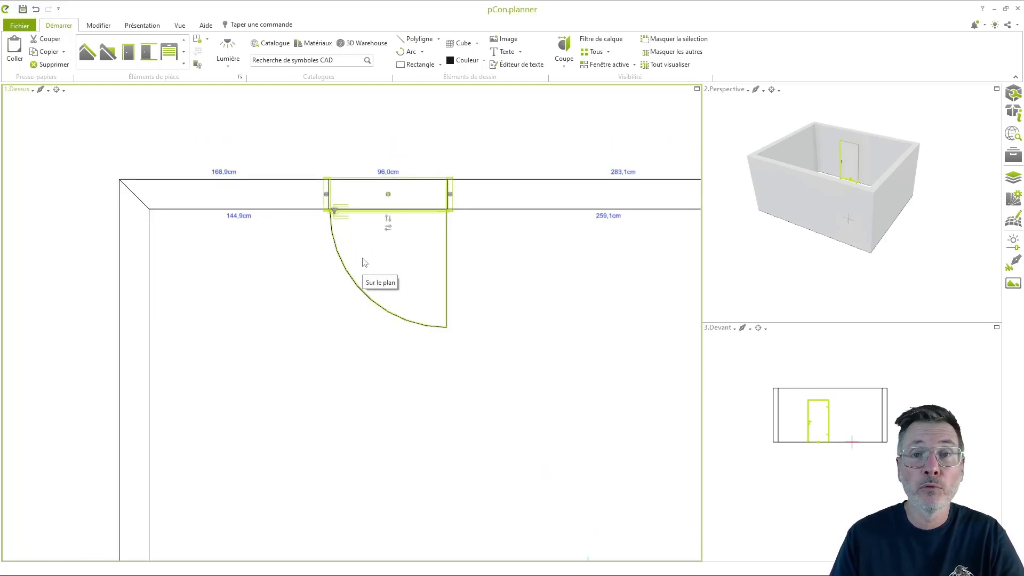
pyautogui.click(388, 219)
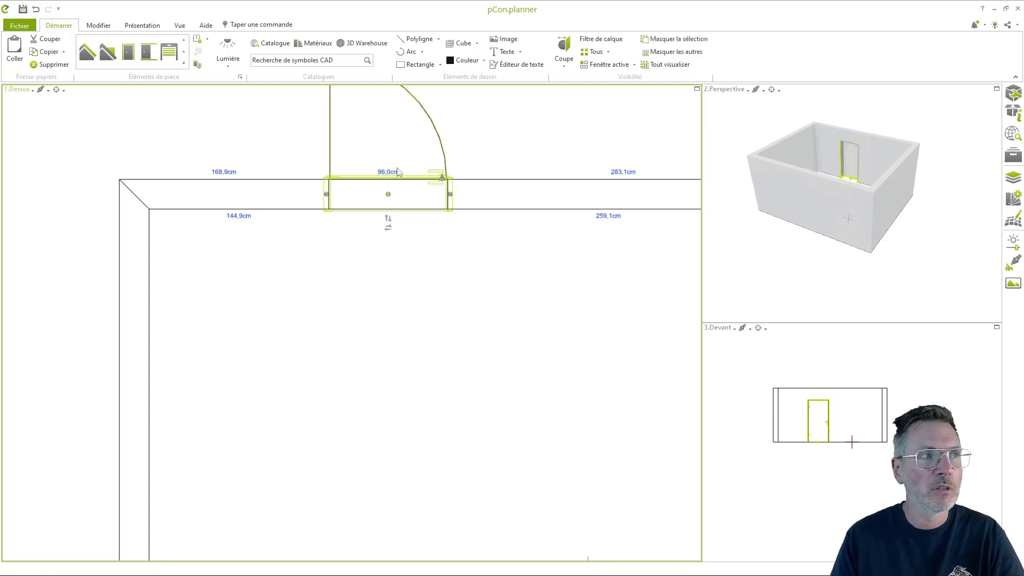
pyautogui.click(389, 227)
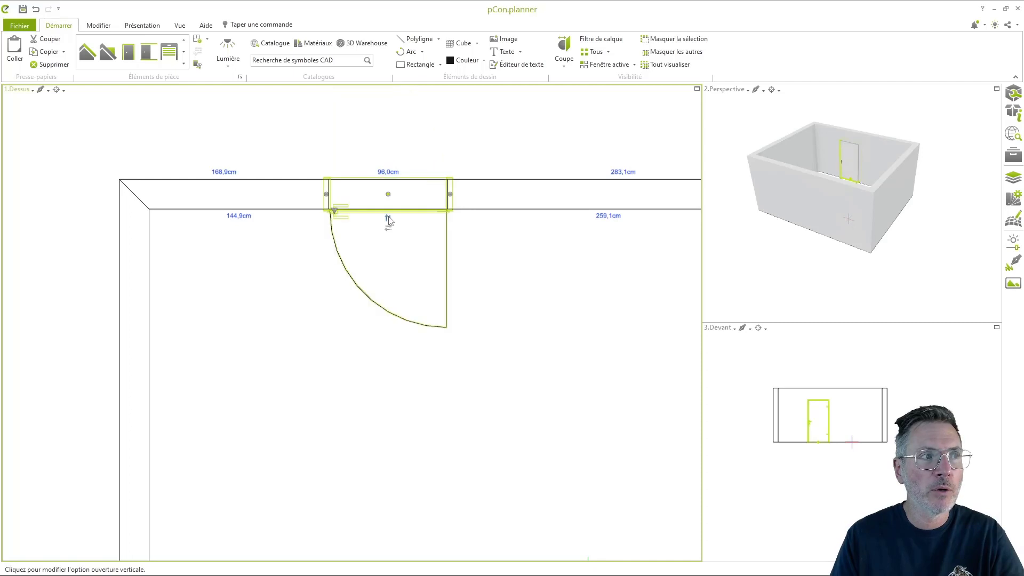
pyautogui.click(388, 229)
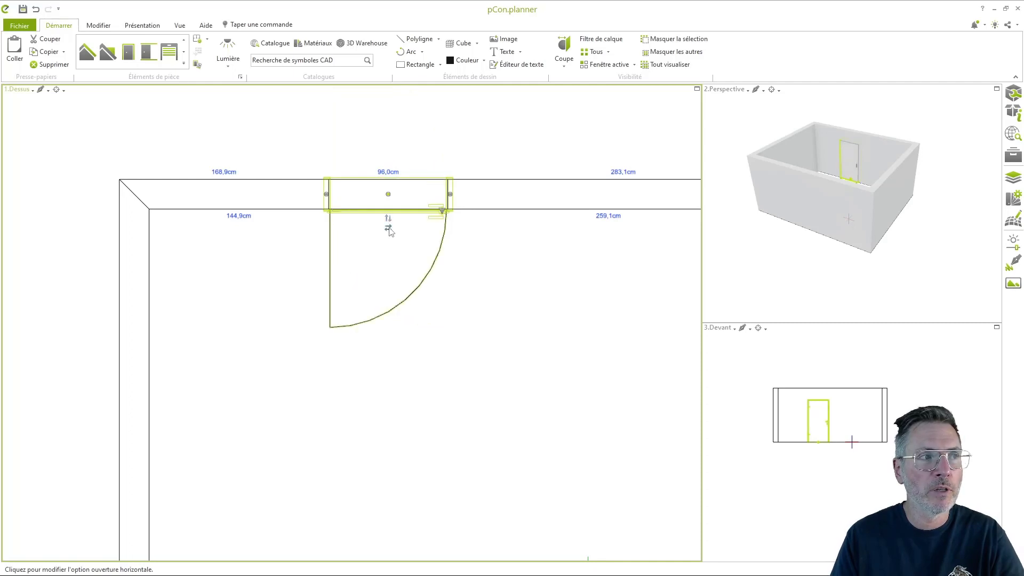
pyautogui.click(389, 229)
pyautogui.click(389, 228)
pyautogui.click(389, 229)
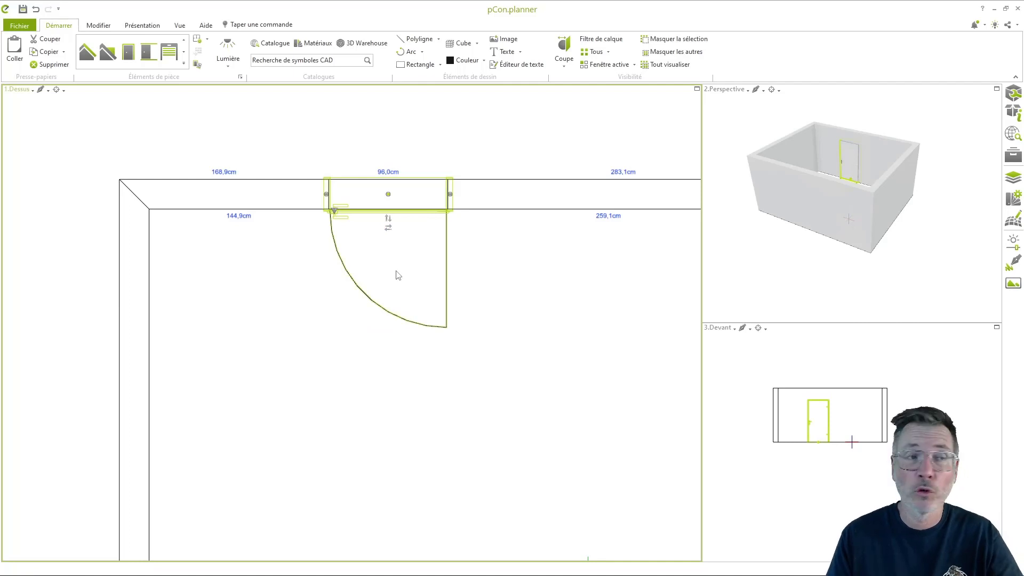
pyautogui.scroll(-1, 387, 274)
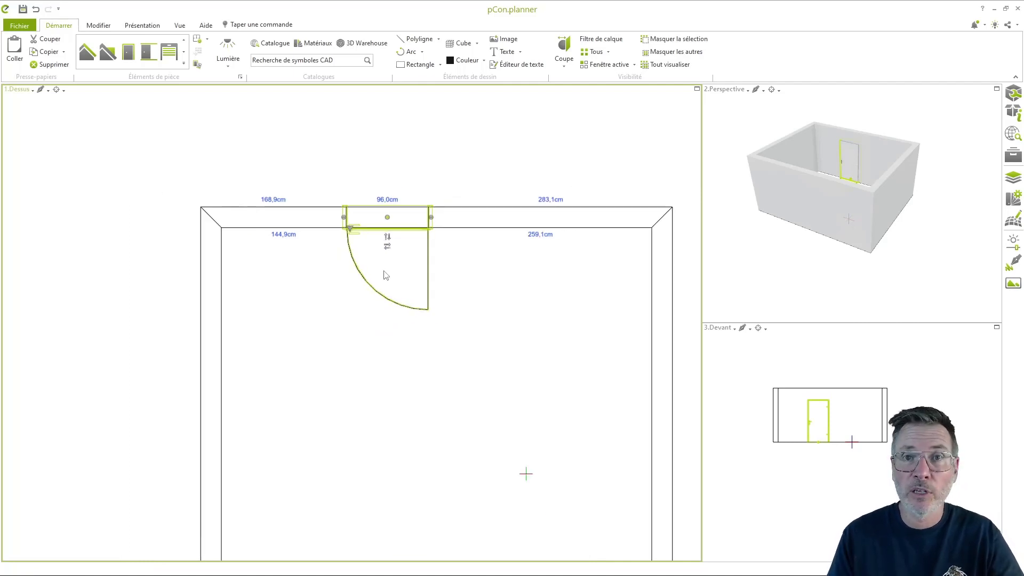
# Step: Set the door's distance from the room's inner left corner to 20 cm and flip its opening horizontally
pyautogui.click(285, 234)
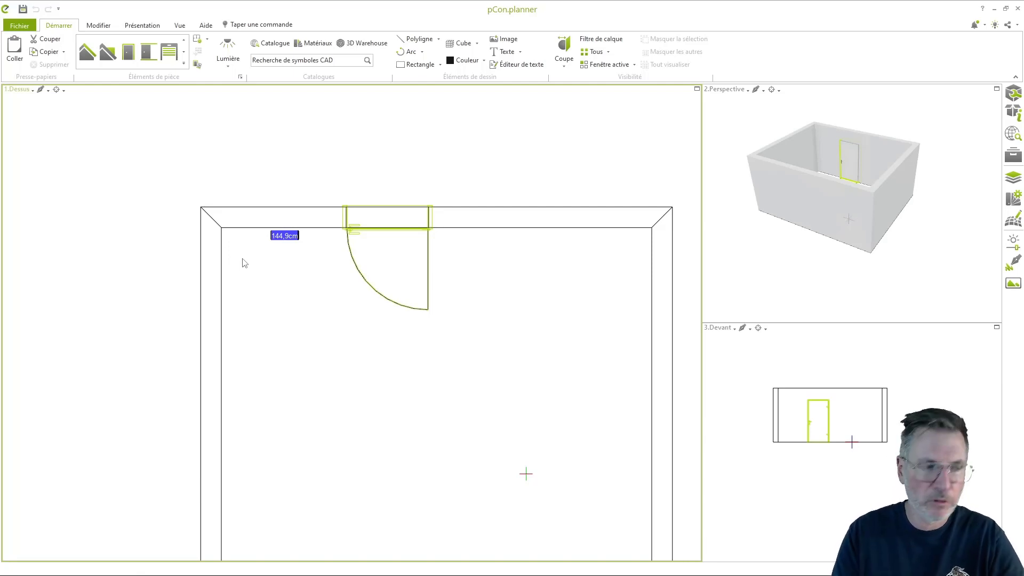
pyautogui.write('20')
pyautogui.press('Return')
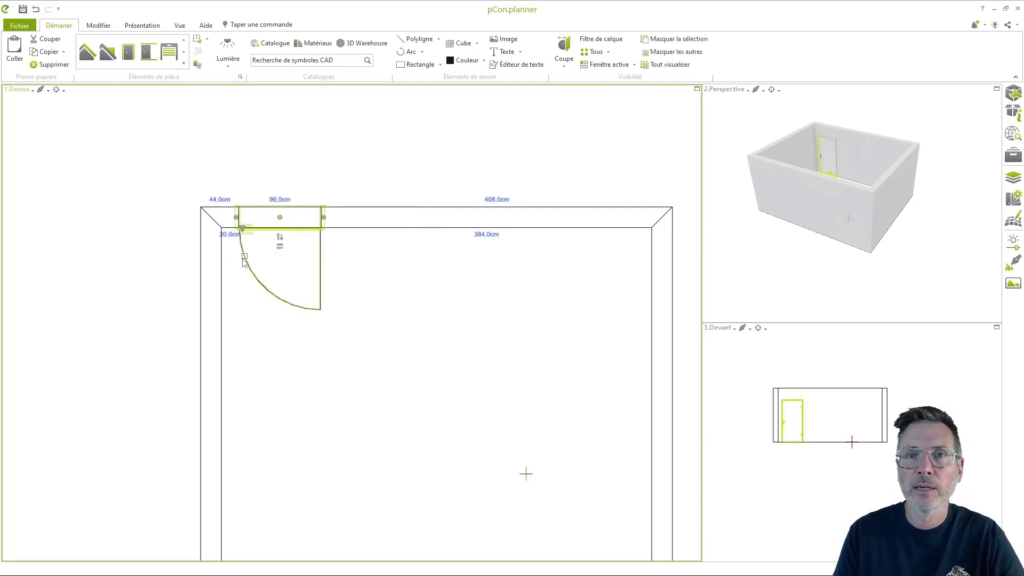
pyautogui.click(281, 251)
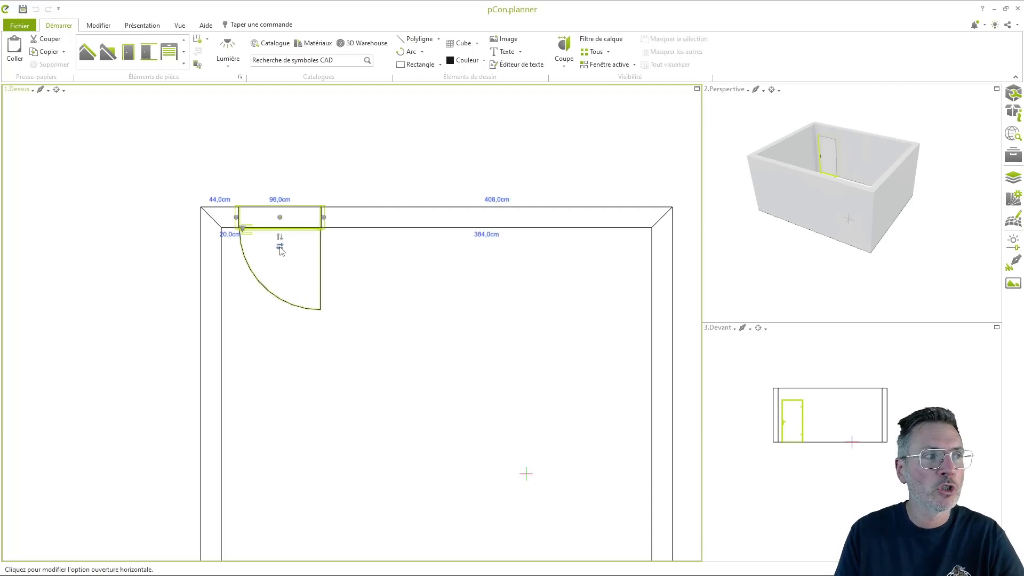
pyautogui.click(362, 341)
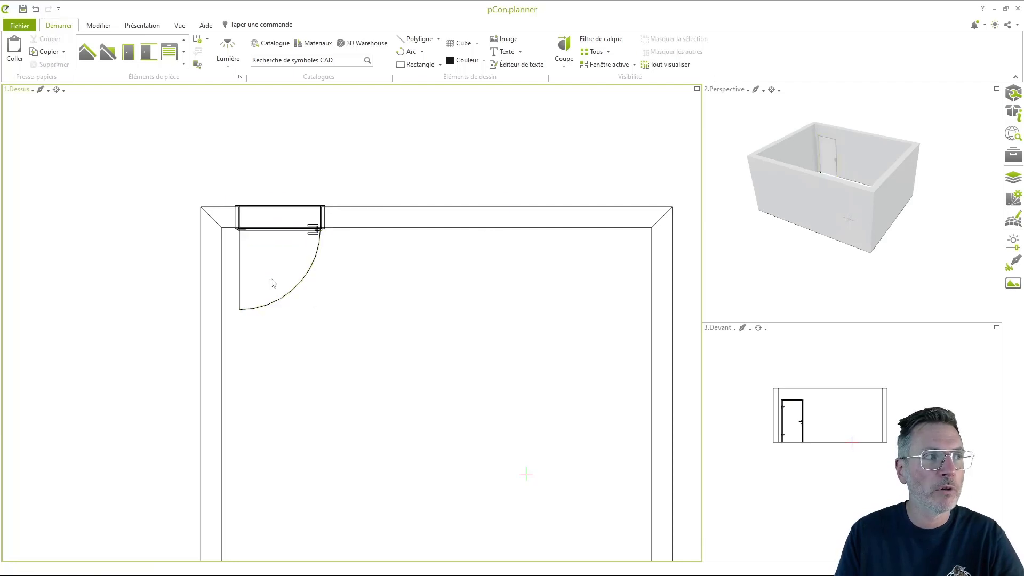
# Step: Enlarge the perspective view, try opening and closing the door by its handle, and return to the multi-view layout
pyautogui.click(997, 89)
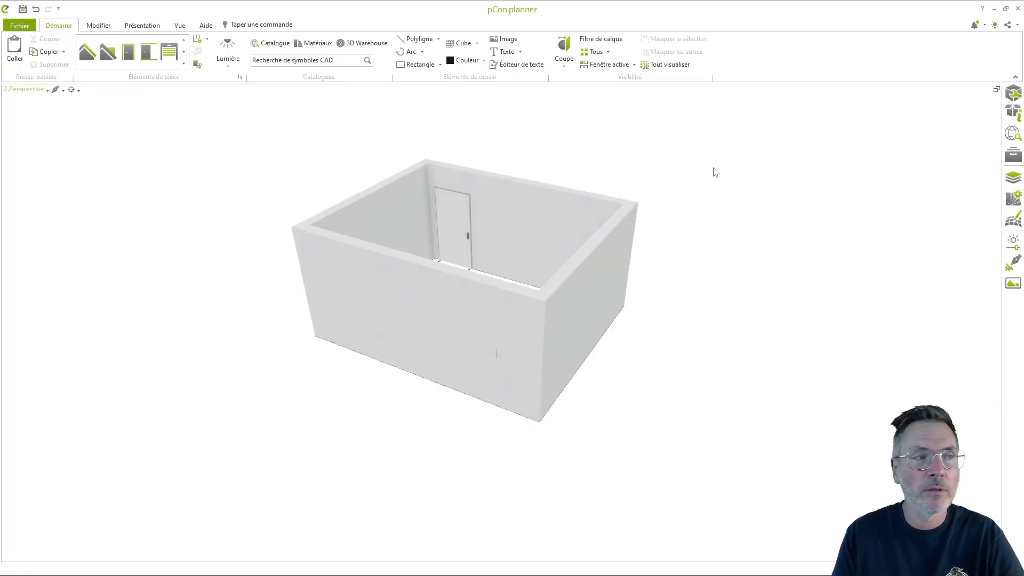
pyautogui.scroll(5, 465, 206)
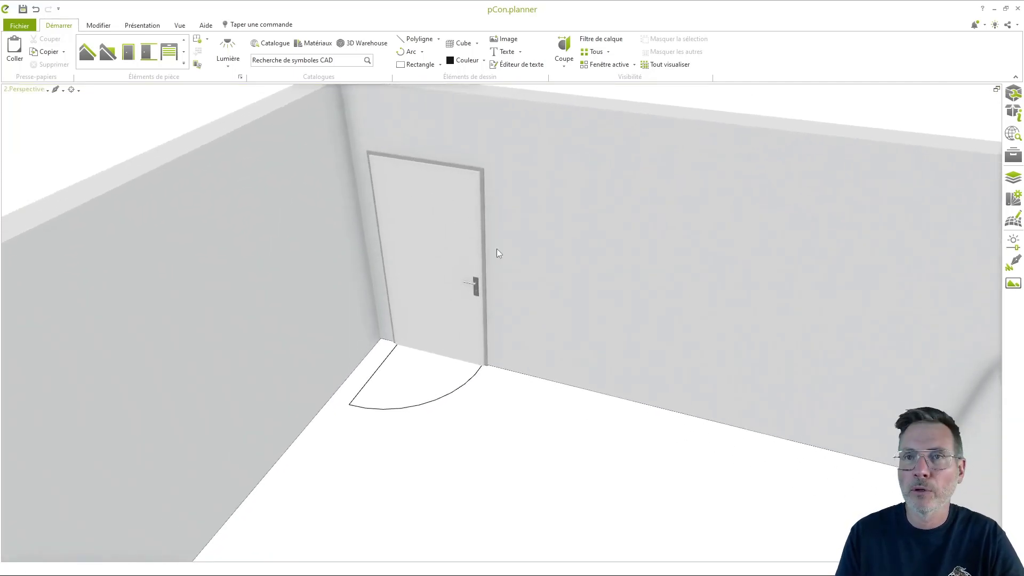
pyautogui.click(475, 284)
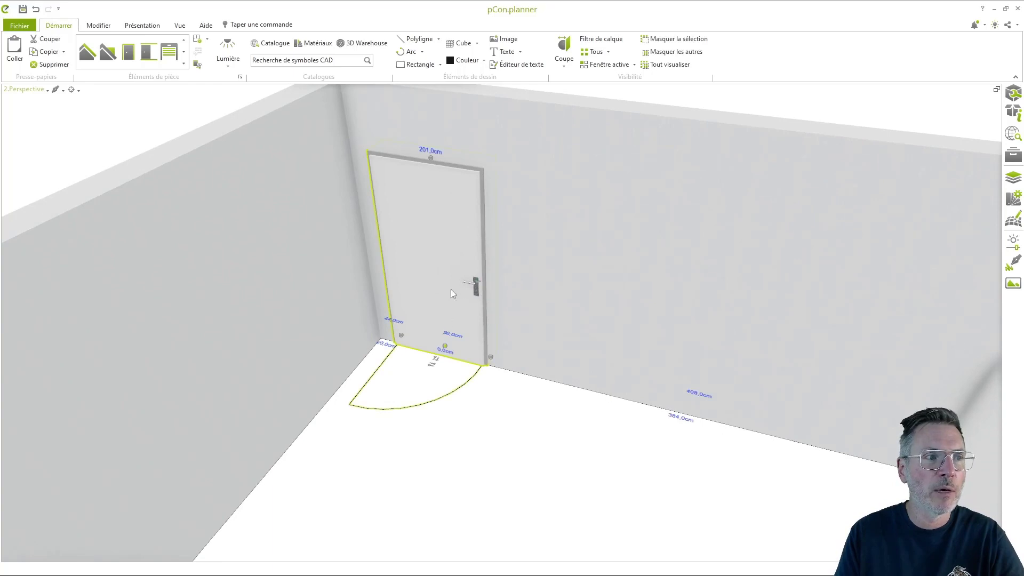
pyautogui.scroll(3, 462, 280)
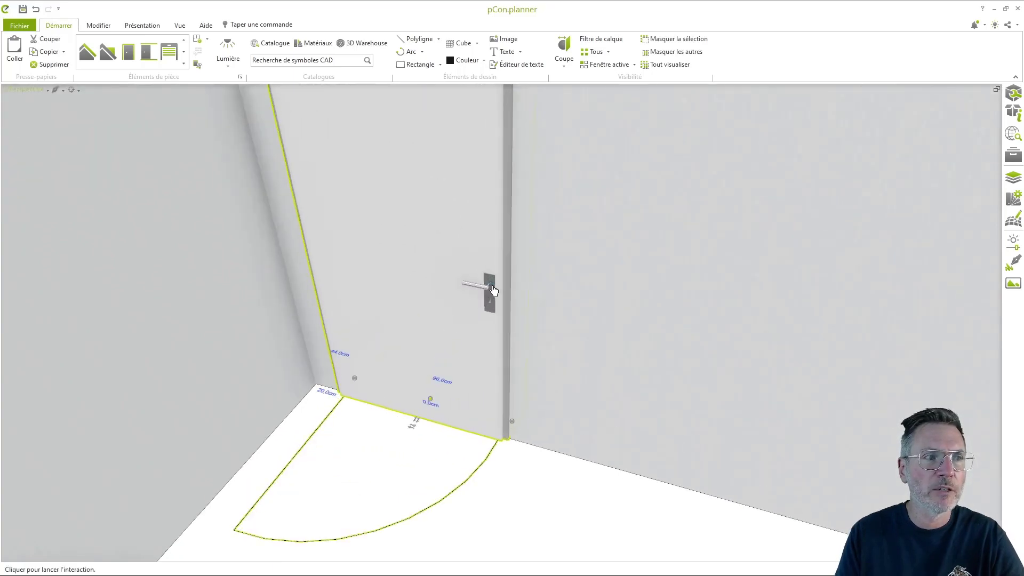
pyautogui.click(492, 290)
pyautogui.scroll(-5, 464, 306)
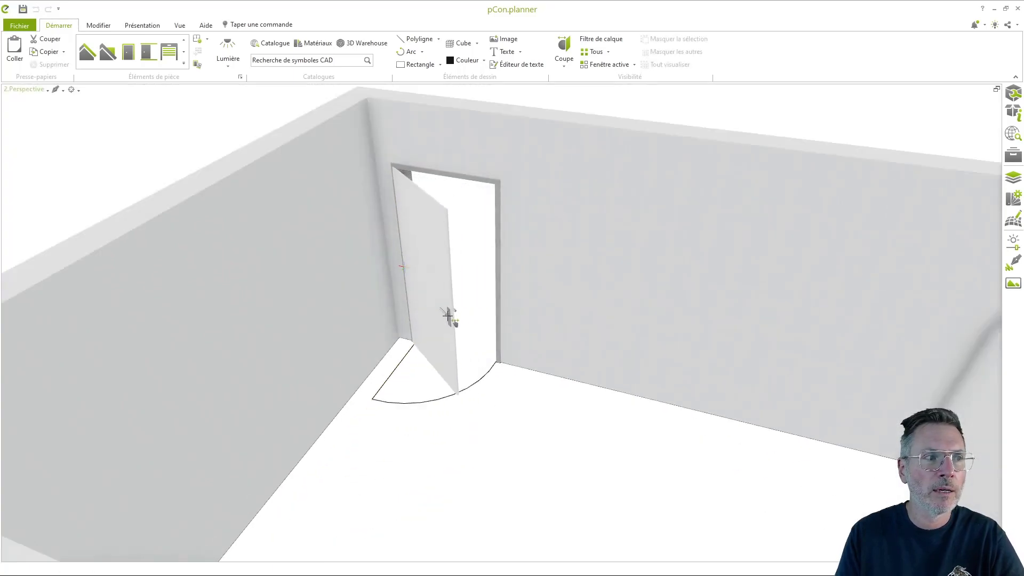
pyautogui.moveTo(447, 316); pyautogui.dragTo(518, 285)
pyautogui.scroll(-5, 580, 271)
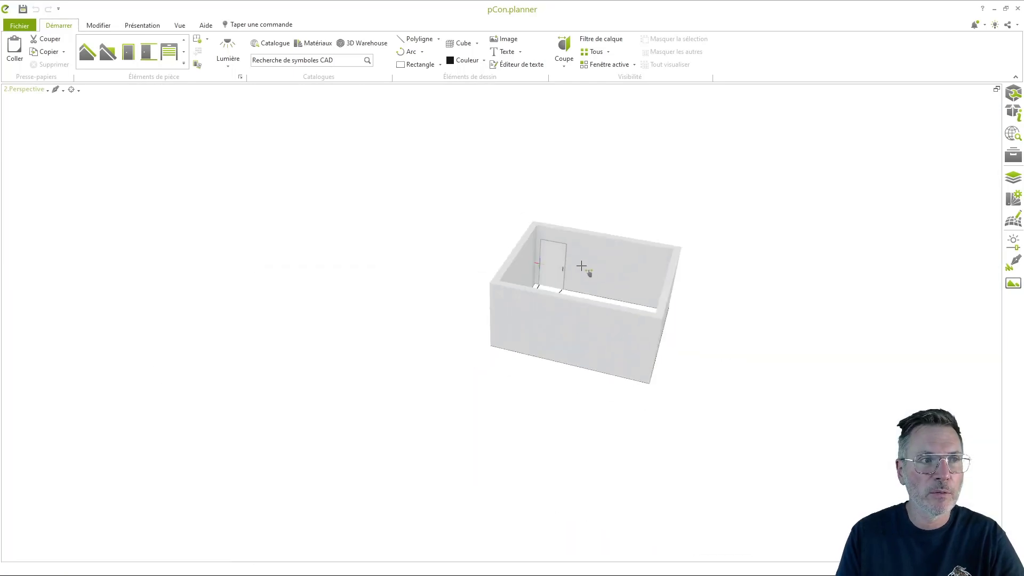
pyautogui.click(995, 88)
pyautogui.scroll(-3, 509, 246)
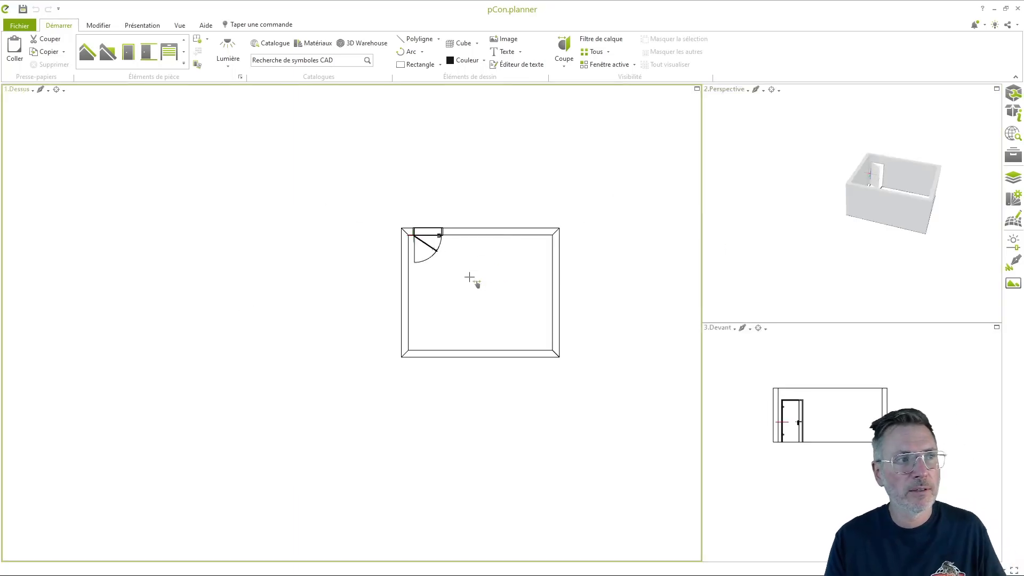
pyautogui.click(446, 255)
pyautogui.scroll(2, 448, 257)
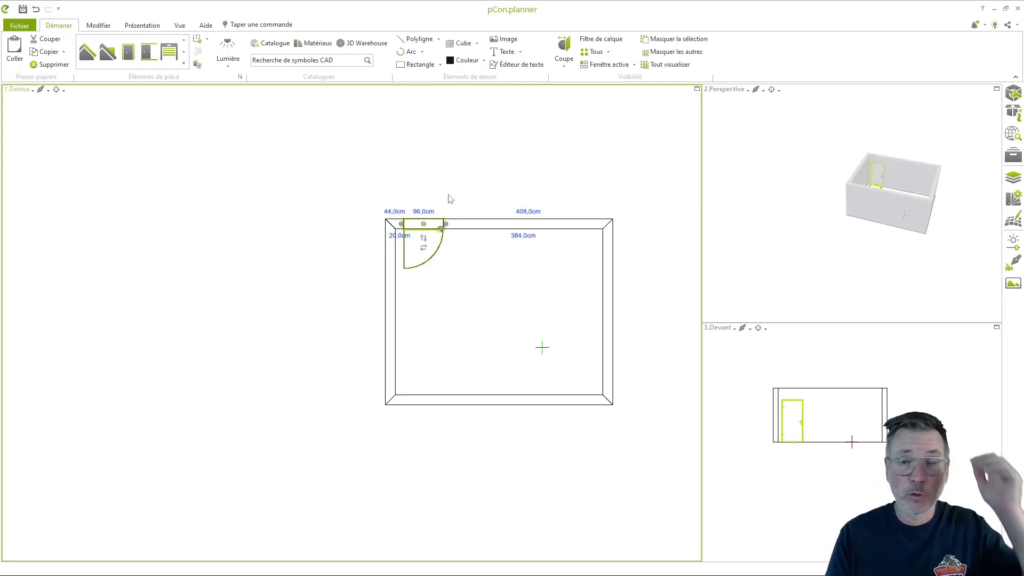
# Step: Insert a glazed bay (Baie vitrée) about 101.5 cm wide in the lower wall, about 234 cm from the inner left corner
pyautogui.click(185, 65)
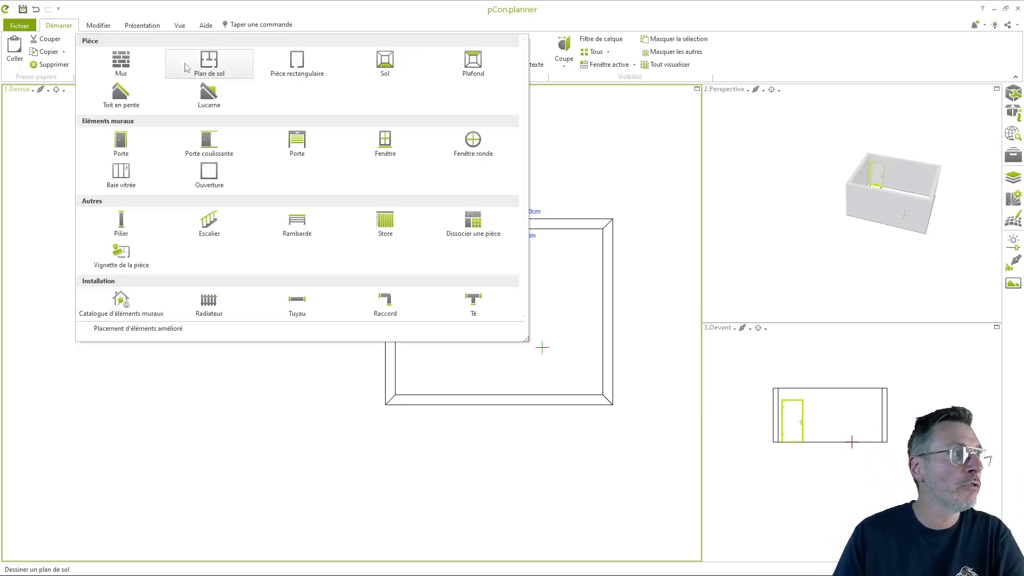
pyautogui.click(128, 170)
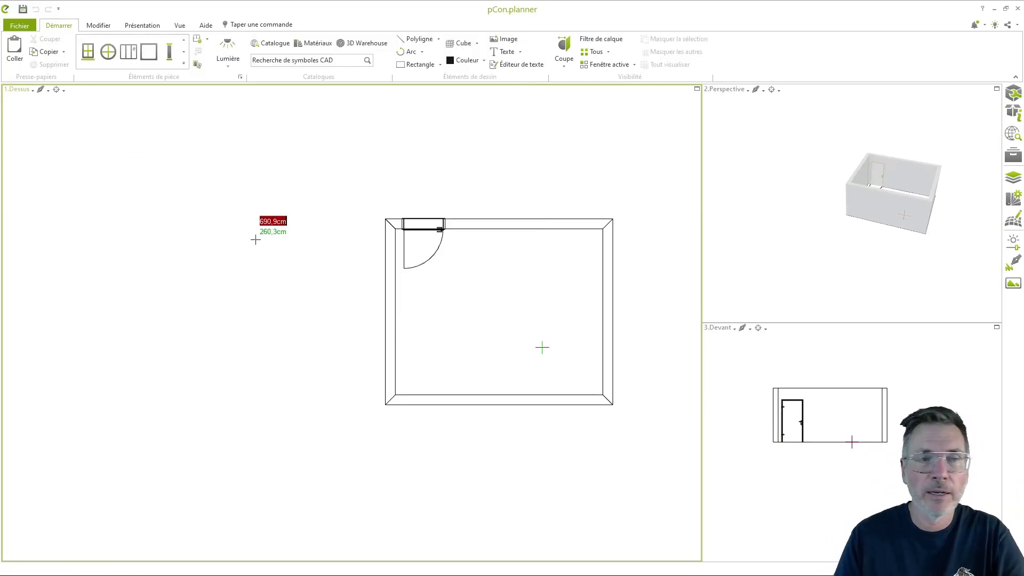
pyautogui.click(492, 405)
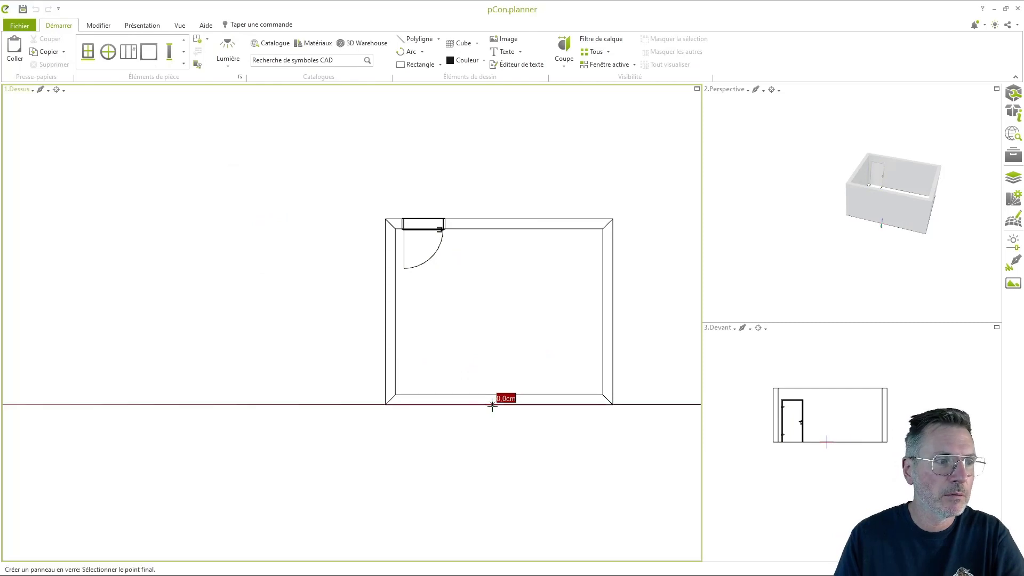
pyautogui.click(534, 405)
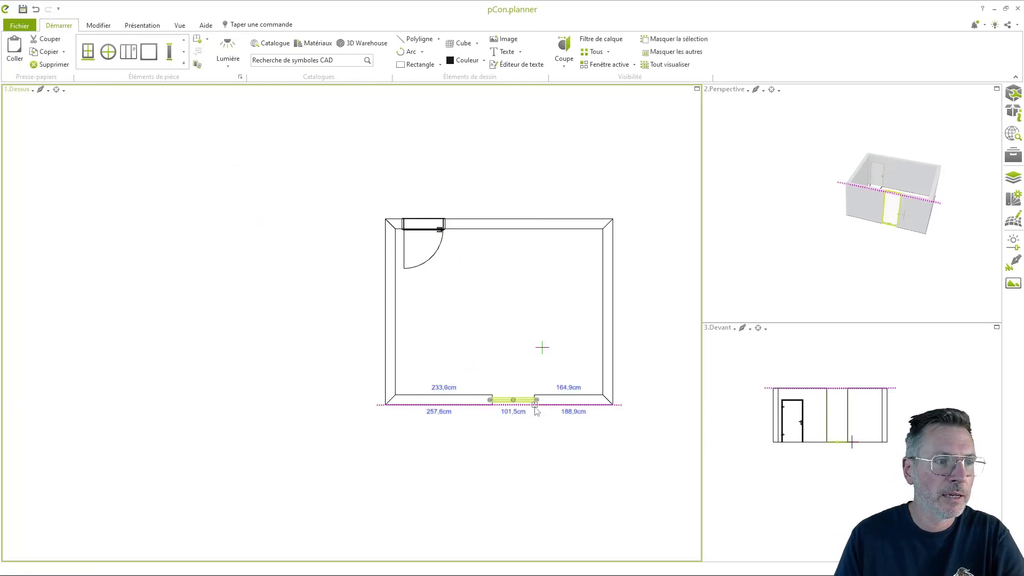
pyautogui.scroll(1, 513, 408)
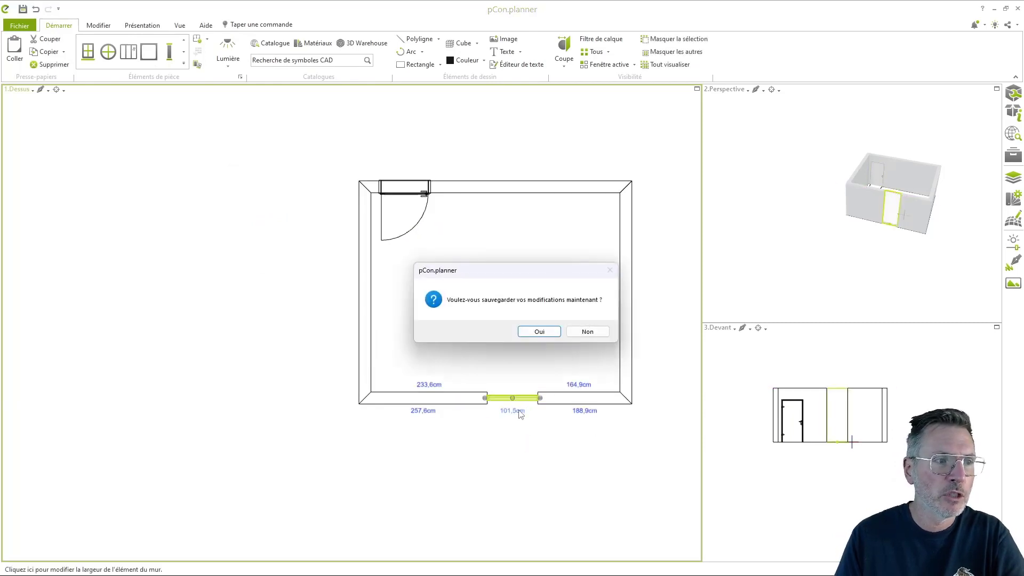
# Step: Accept the save request and save the drawing on the Desktop (Bureau) as test in DWG 2013 format
pyautogui.click(537, 333)
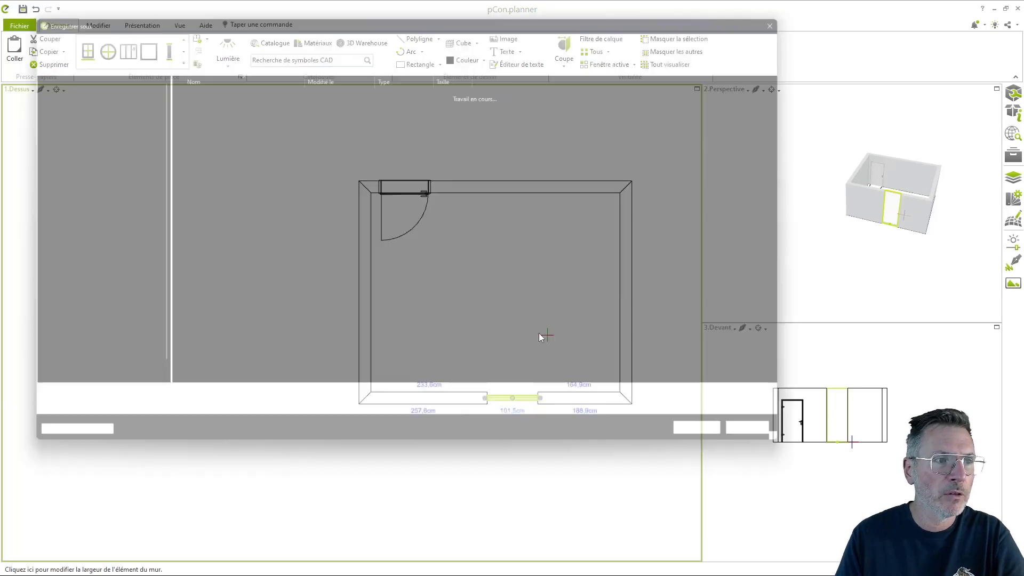
pyautogui.click(58, 142)
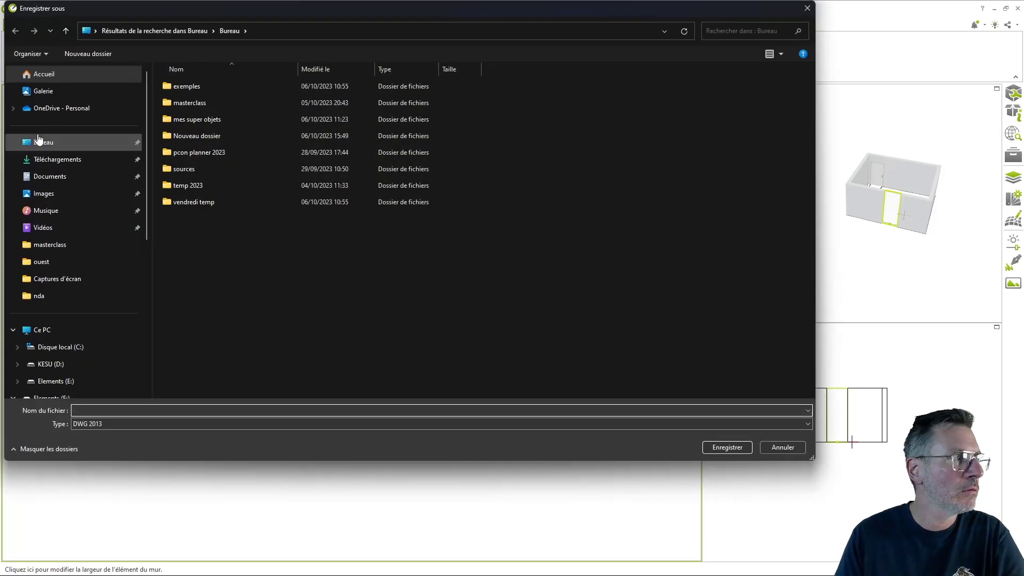
pyautogui.click(189, 409)
pyautogui.write('tets')
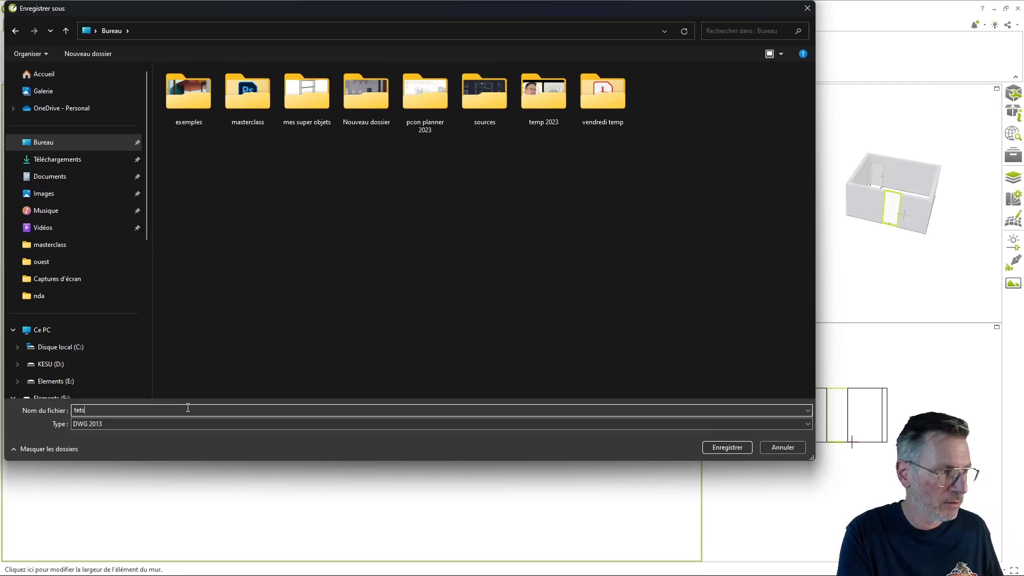
pyautogui.press('BackSpace')
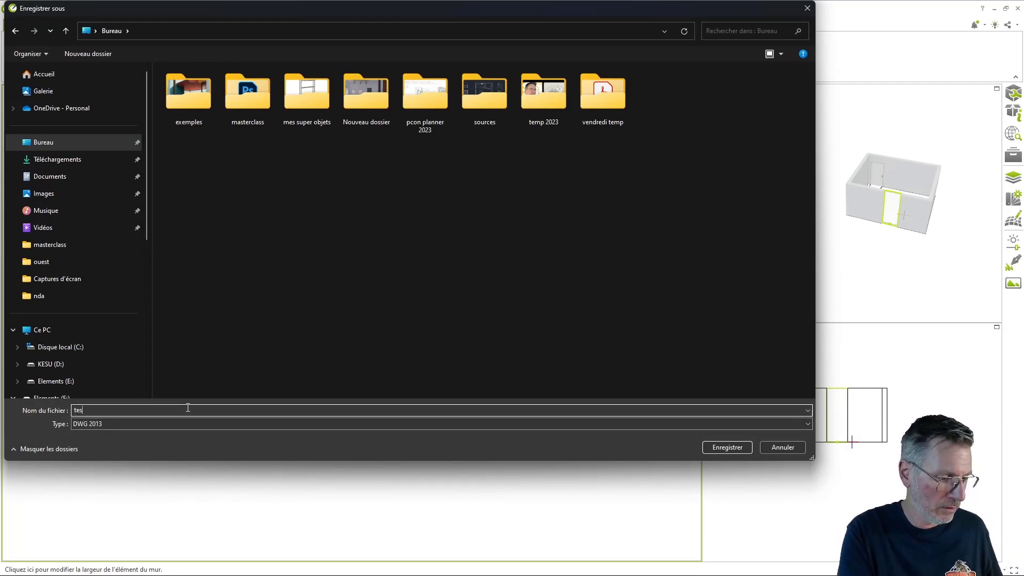
pyautogui.press('Return')
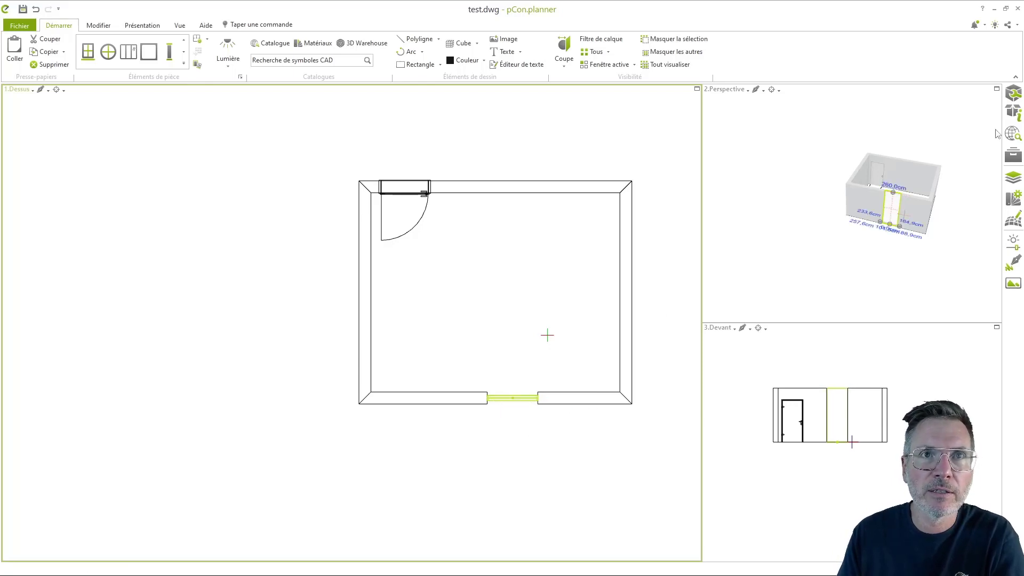
# Step: Show the glazed bay's properties and set its width to 200 cm
pyautogui.click(1014, 94)
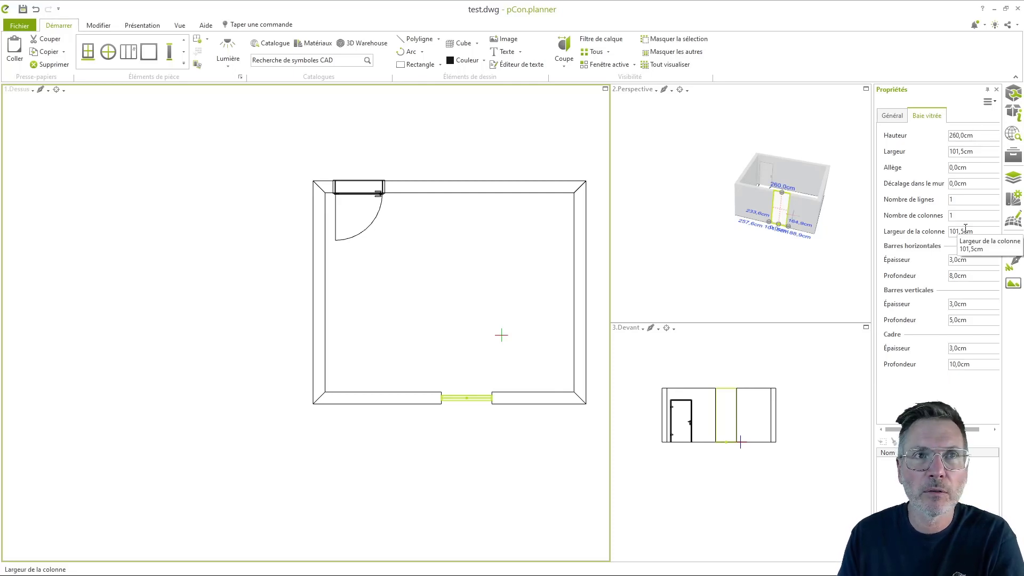
pyautogui.click(963, 152)
pyautogui.write('200')
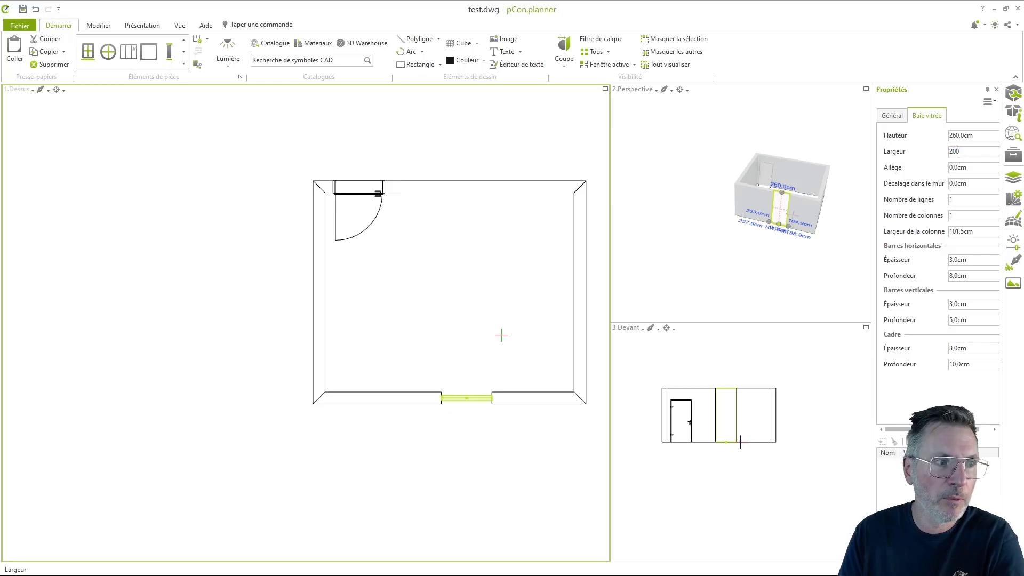
pyautogui.press('Return')
# Step: Shift the glazed bay towards the middle of the lower wall and set its distance to the inner right corner to 149 cm
pyautogui.moveTo(467, 400); pyautogui.dragTo(453, 404)
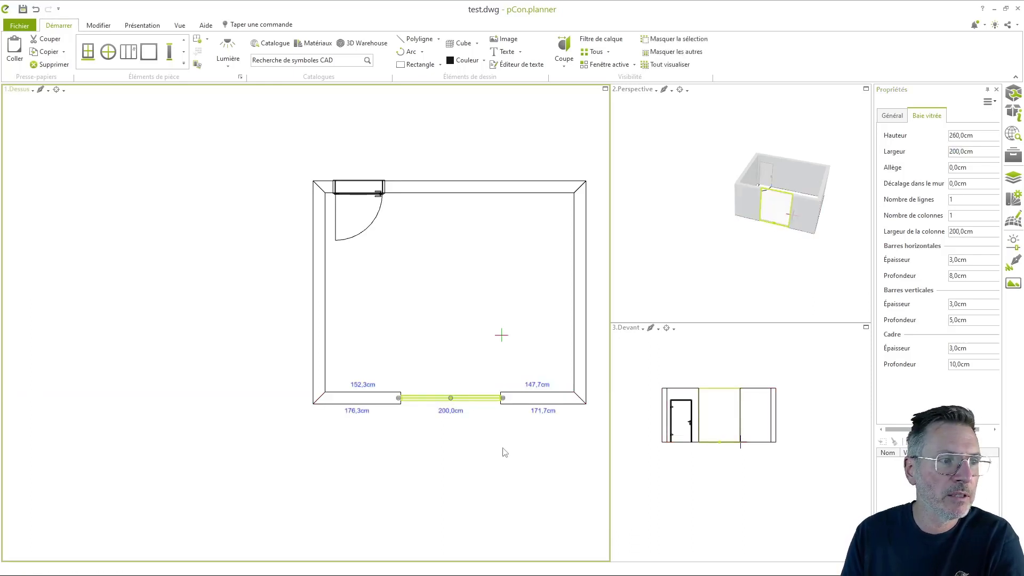
pyautogui.click(531, 384)
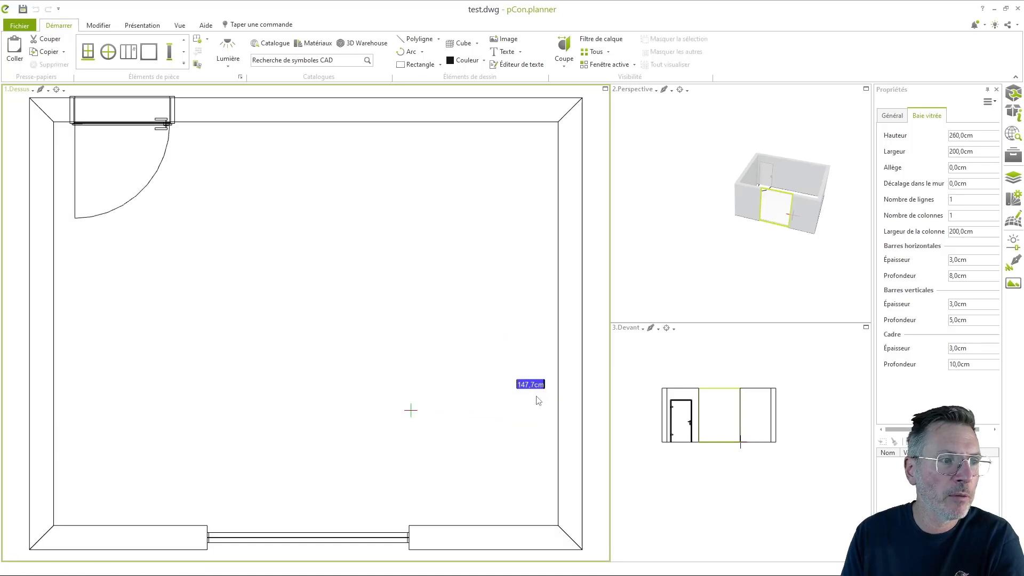
pyautogui.write('1')
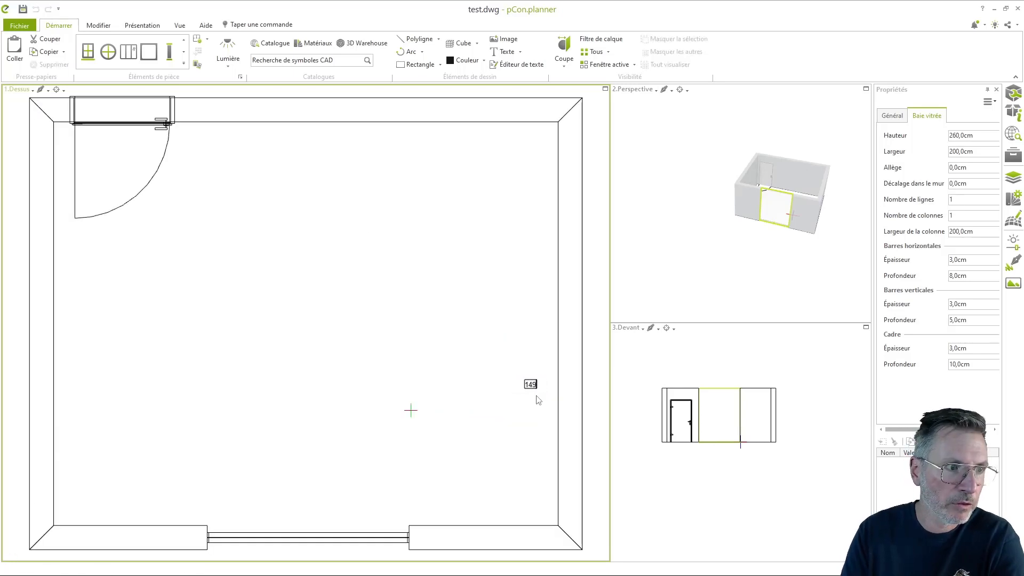
pyautogui.write('49')
pyautogui.press('Return')
pyautogui.scroll(-3, 446, 419)
pyautogui.scroll(2, 349, 480)
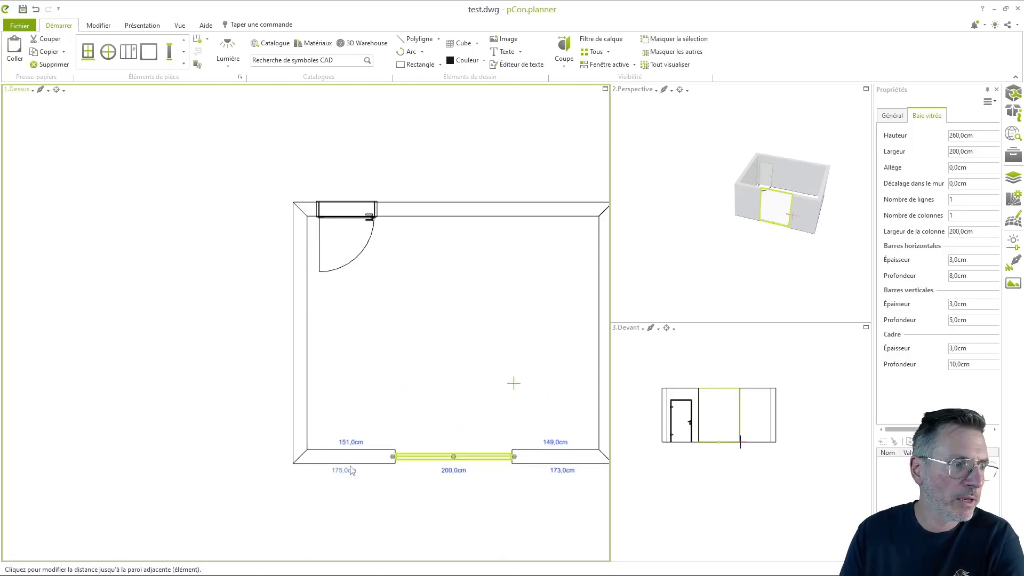
# Step: Set the glazed bay's distance to the inner right corner to 150 cm
pyautogui.click(549, 444)
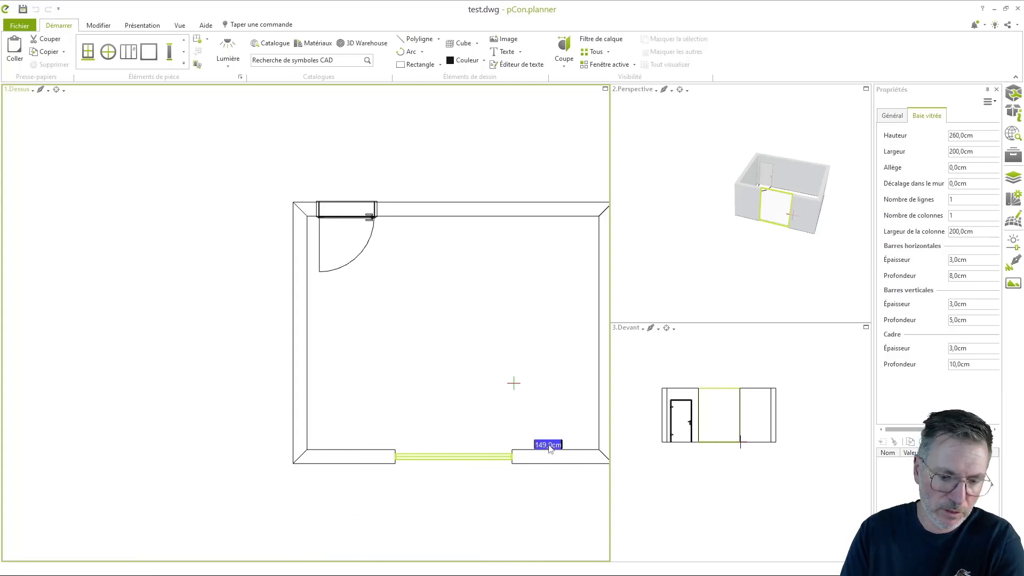
pyautogui.write('150')
pyautogui.press('Return')
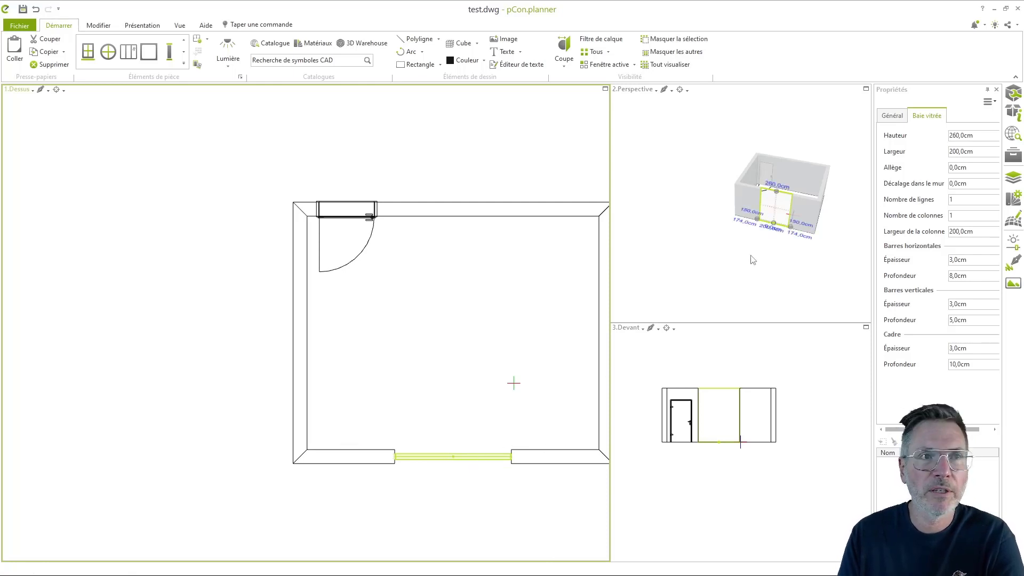
# Step: Divide the glazed bay into two columns by inserting a vertical bar at its middle in the enlarged perspective view
pyautogui.click(865, 89)
pyautogui.scroll(5, 474, 346)
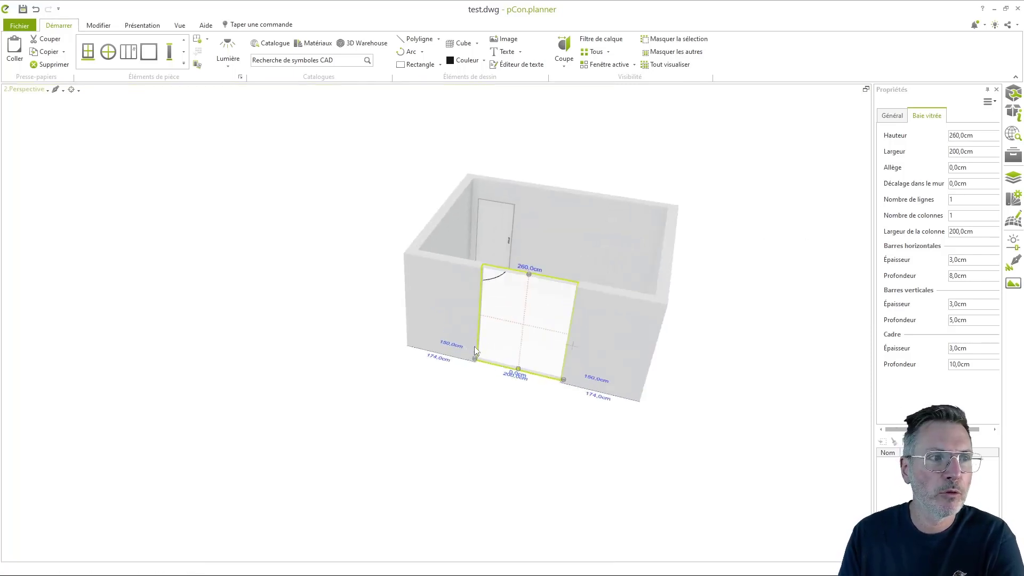
pyautogui.moveTo(486, 307); pyautogui.dragTo(498, 297, button='right')
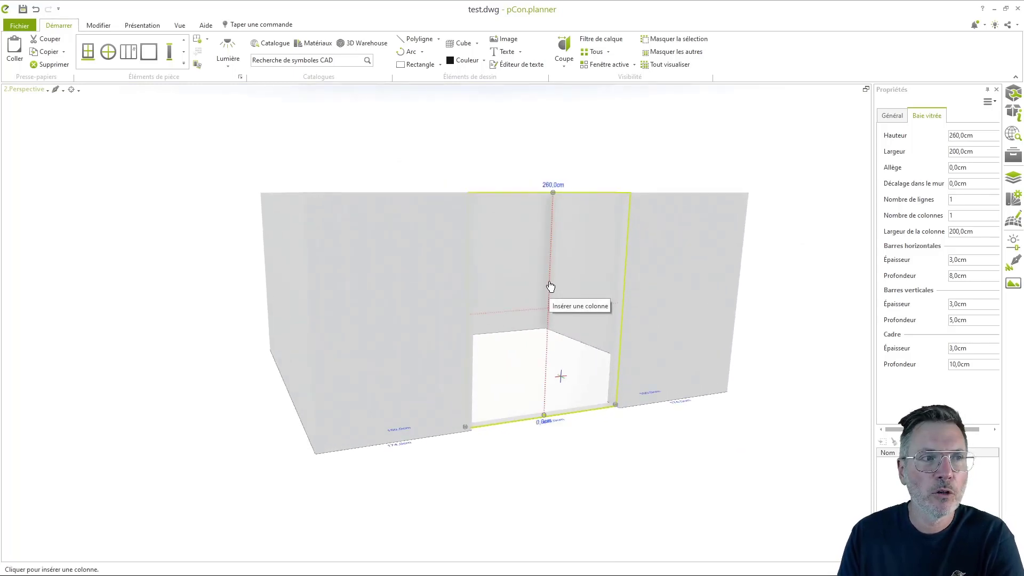
pyautogui.click(549, 286)
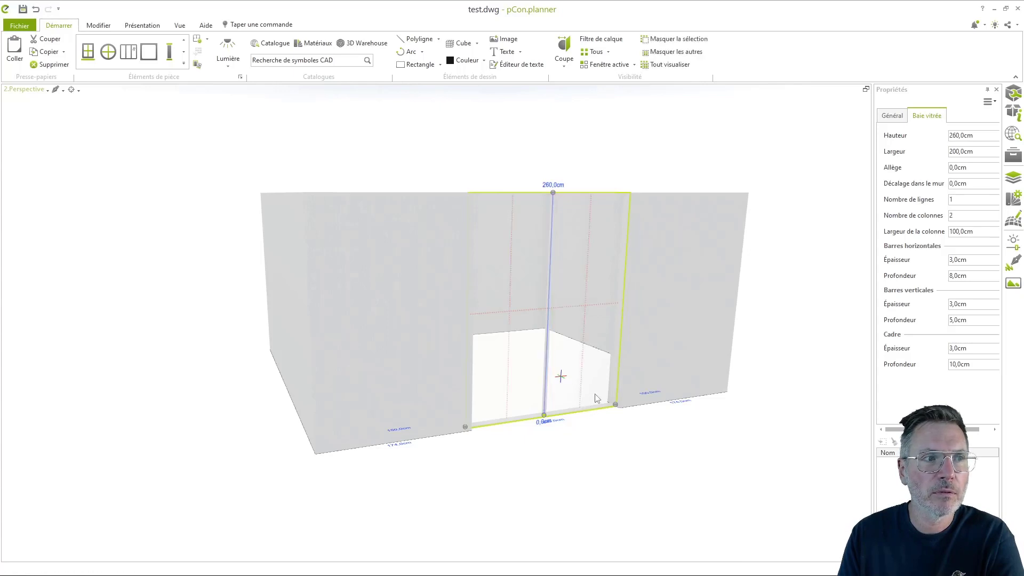
pyautogui.moveTo(596, 398); pyautogui.dragTo(620, 423, button='right')
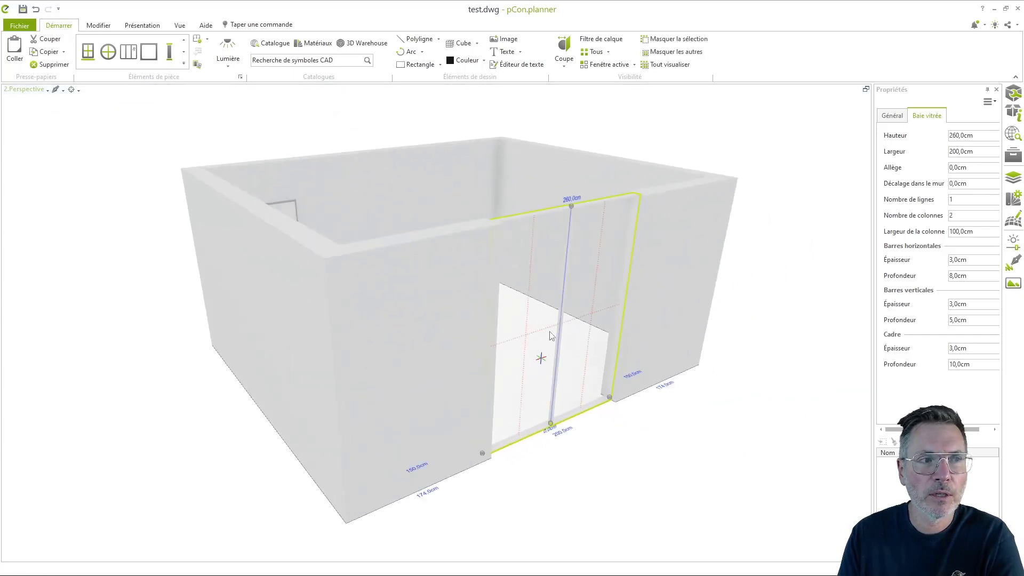
# Step: Try splitting the glazed bay into two rows with a horizontal bar moved below mid-height, and undo the split
pyautogui.click(580, 318)
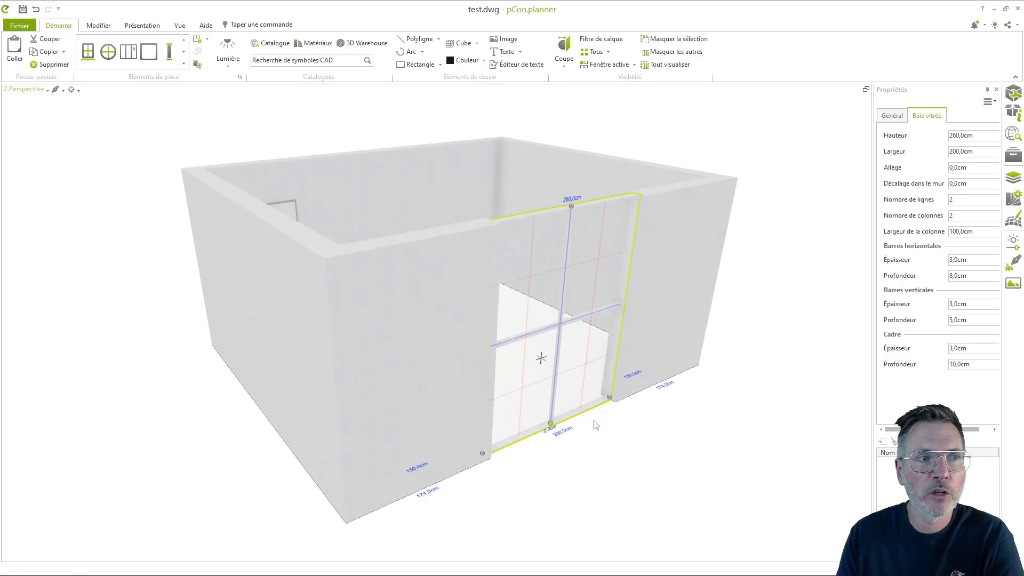
pyautogui.click(572, 321)
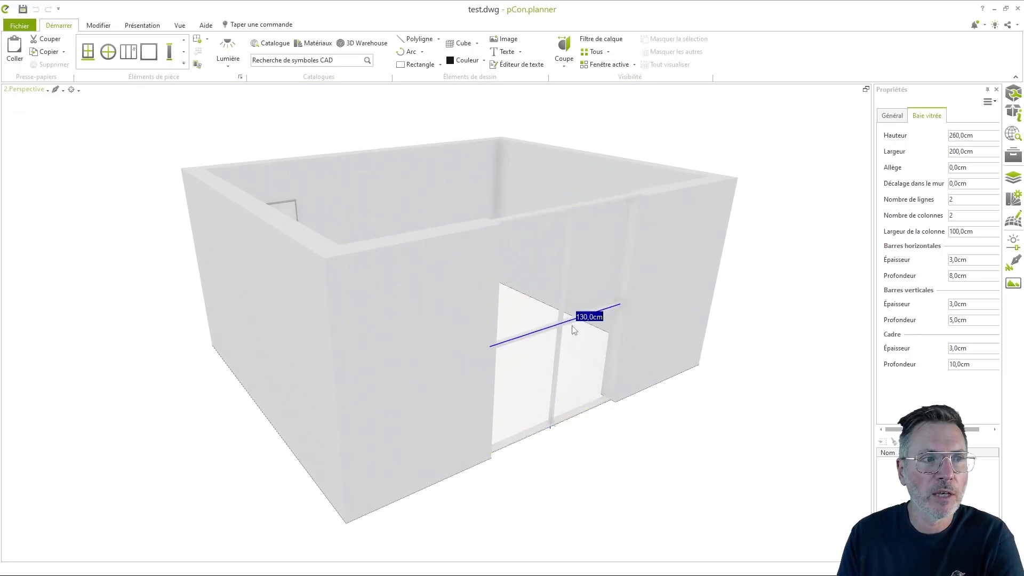
pyautogui.click(570, 384)
pyautogui.moveTo(667, 431); pyautogui.dragTo(654, 414, button='right')
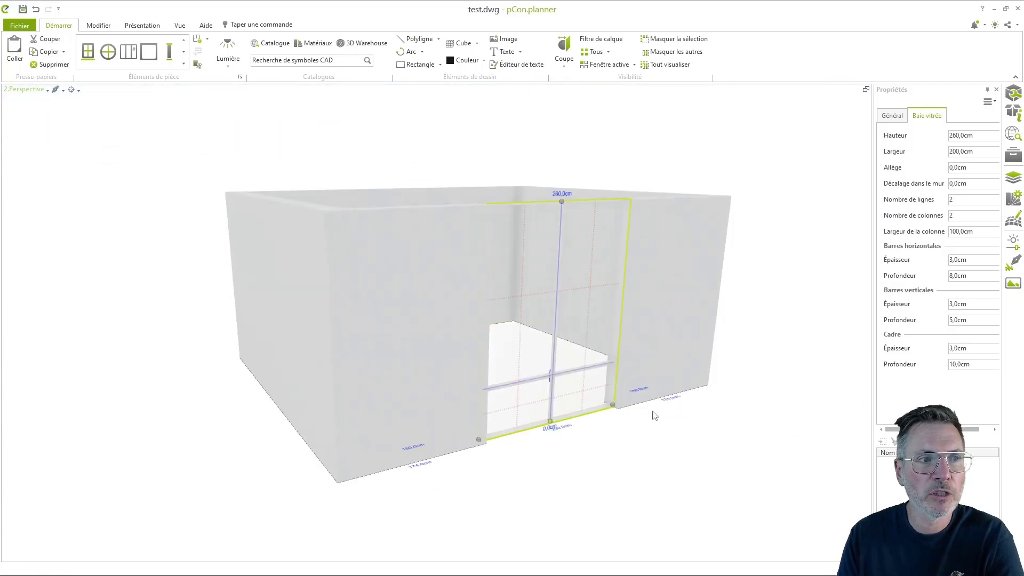
pyautogui.hotkey('ctrl', 'z')
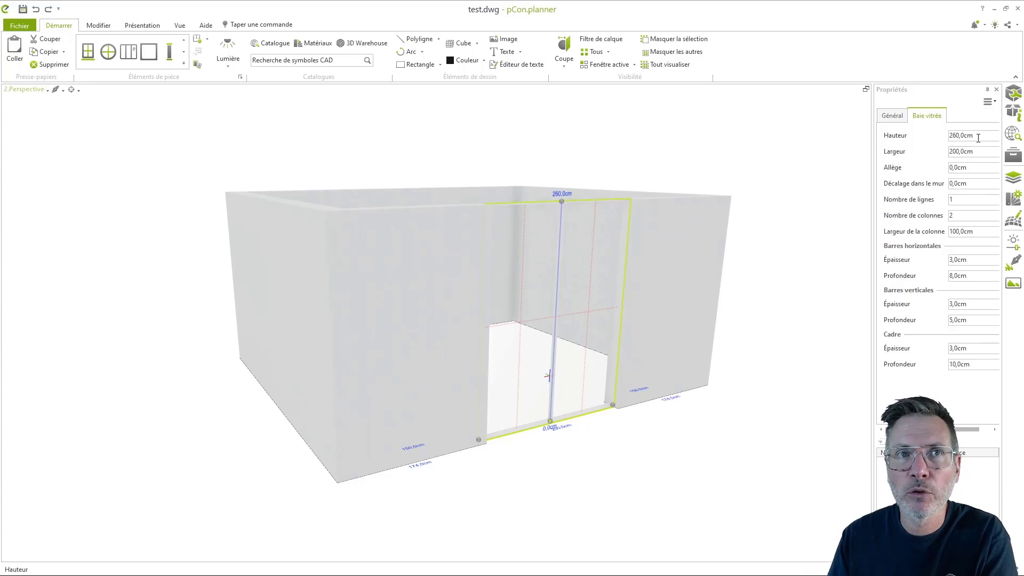
# Step: Set the glazed bay's height (Hauteur) to 210 cm and deselect it
pyautogui.moveTo(978, 137); pyautogui.dragTo(934, 139)
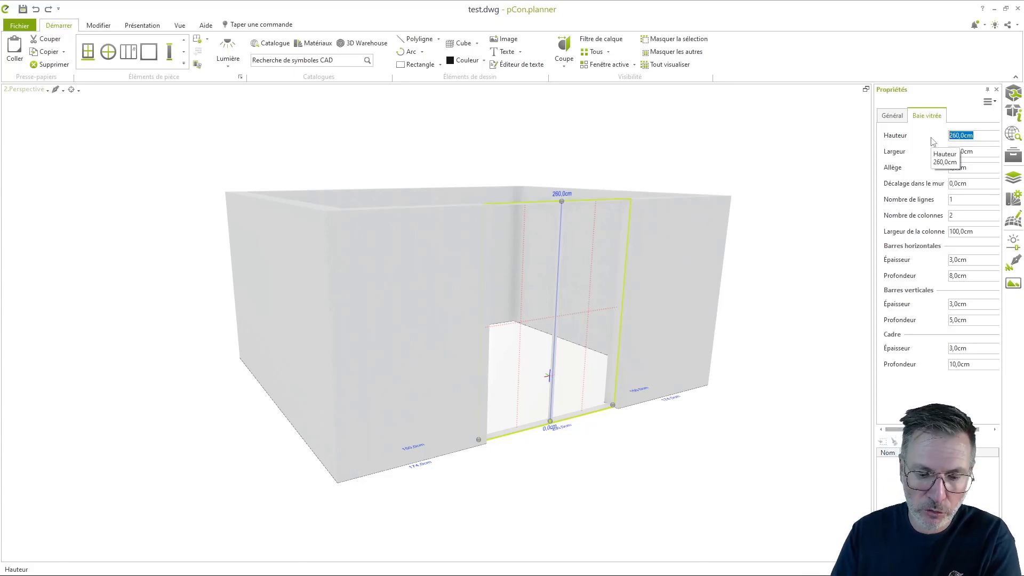
pyautogui.write('210')
pyautogui.press('Return')
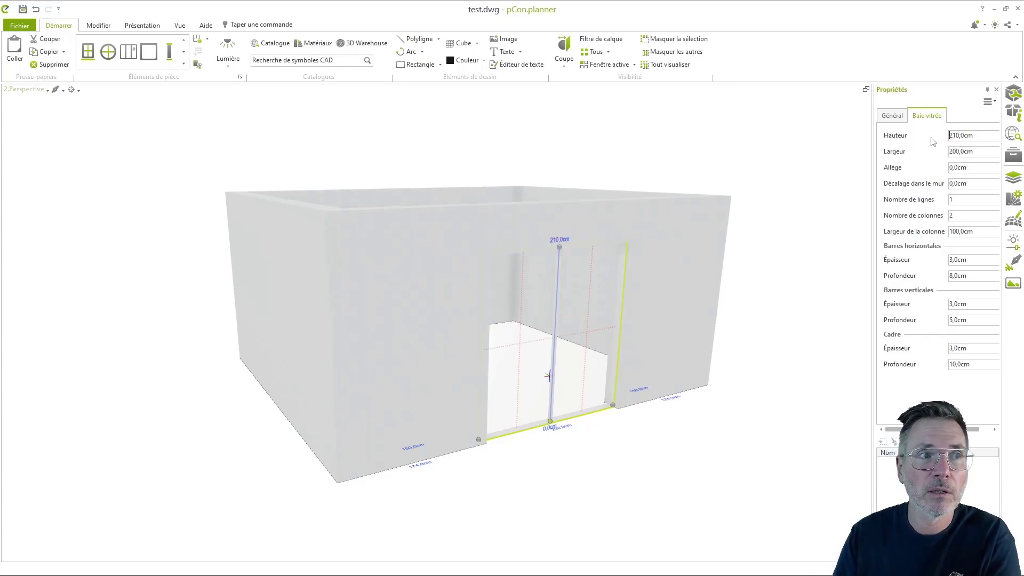
pyautogui.click(789, 315)
pyautogui.scroll(-5, 619, 321)
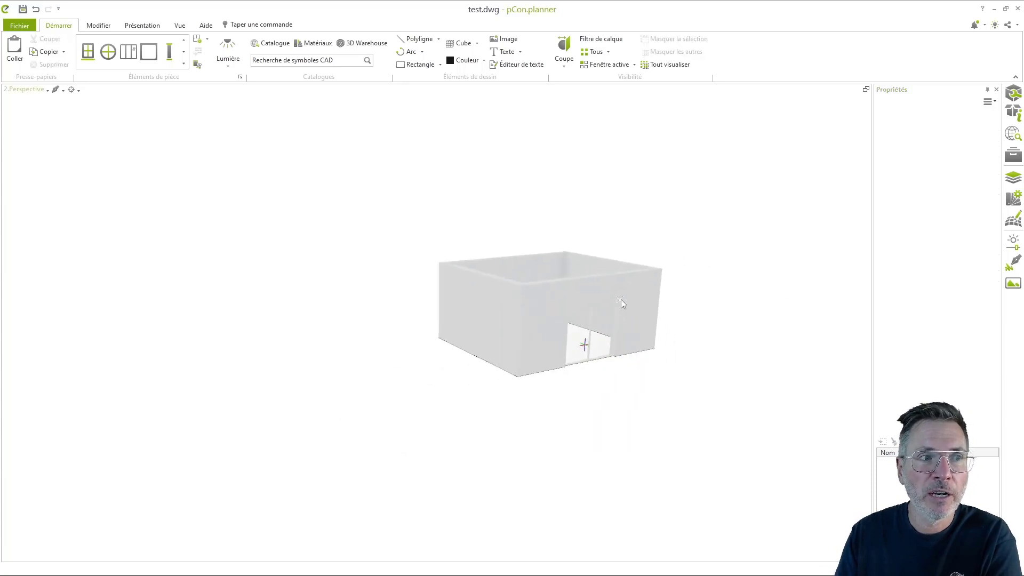
pyautogui.moveTo(620, 299); pyautogui.dragTo(617, 339, button='right')
# Step: Return to the multi-view layout and slide the glazed bay along the lower wall to about 122 cm from the inner right corner
pyautogui.click(866, 89)
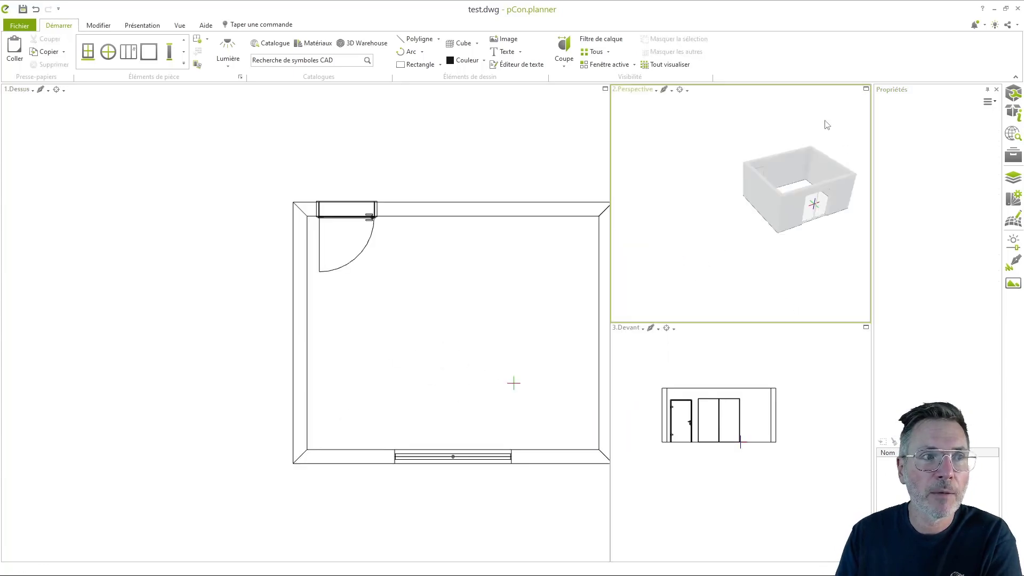
pyautogui.scroll(-2, 388, 423)
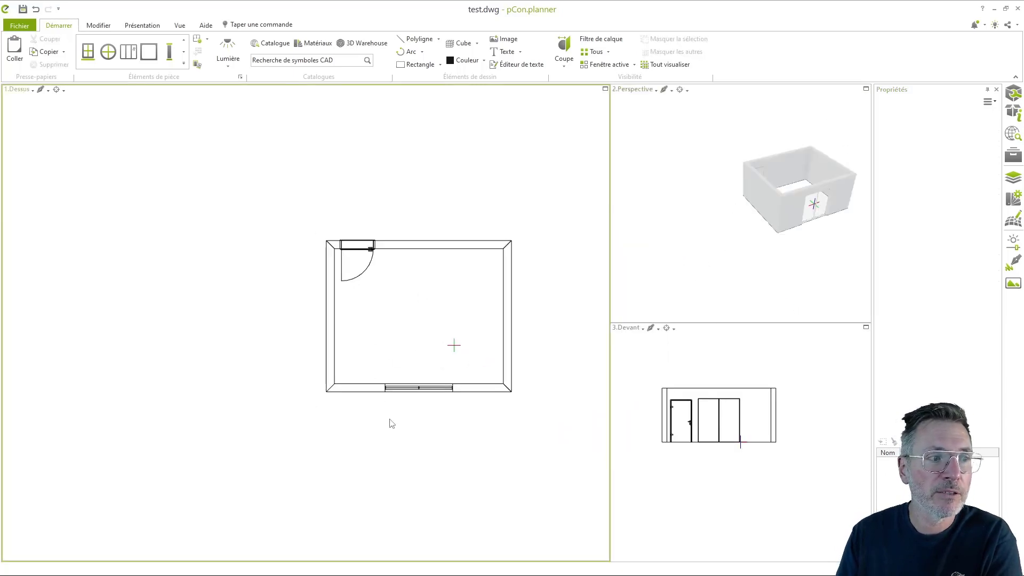
pyautogui.click(422, 382)
pyautogui.moveTo(427, 387); pyautogui.dragTo(467, 389)
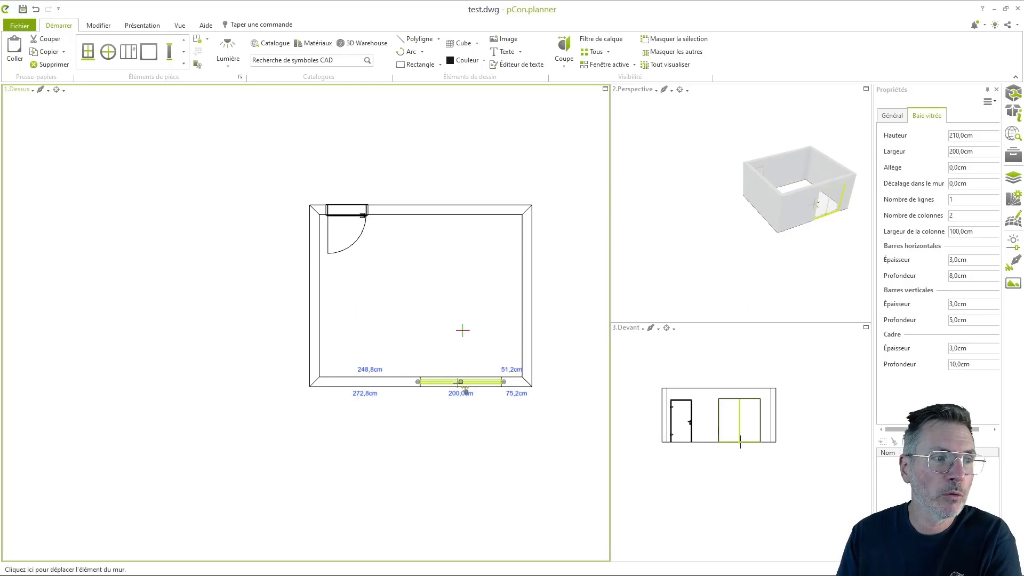
pyautogui.moveTo(461, 381); pyautogui.dragTo(433, 385)
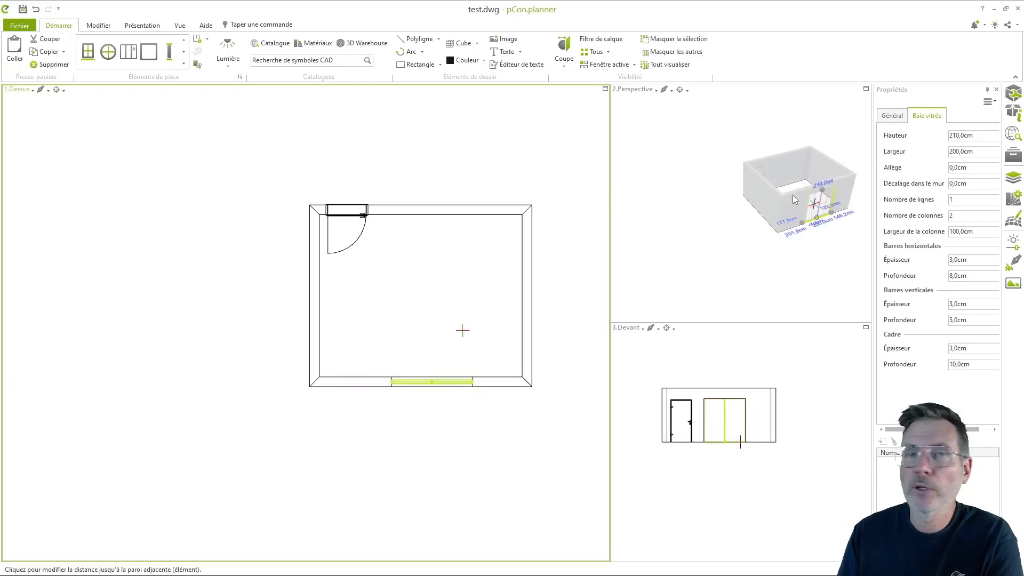
# Step: Add a floor to the room from the room elements, using its inner wall outline in the enlarged perspective view
pyautogui.click(866, 91)
pyautogui.scroll(5, 594, 268)
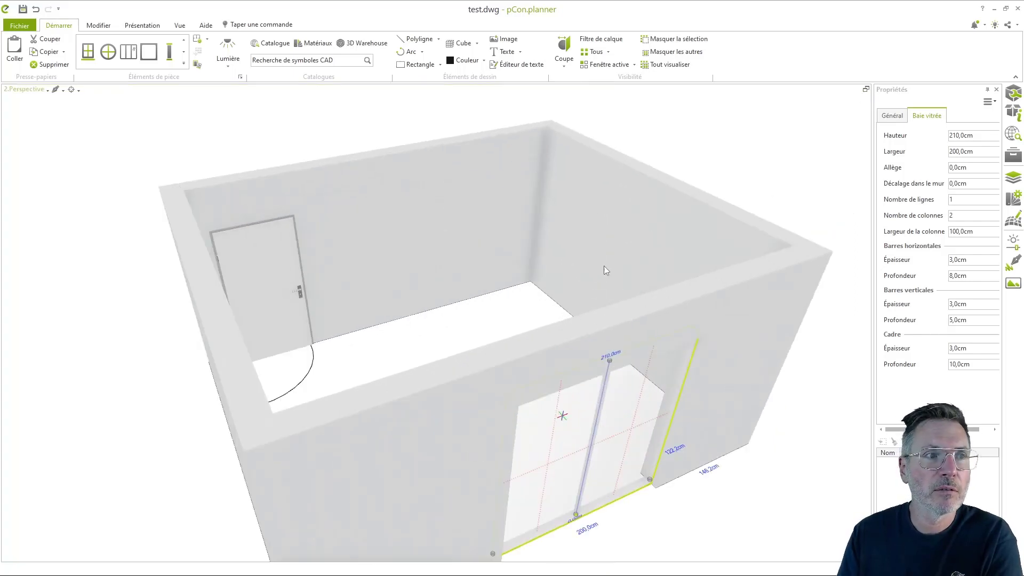
pyautogui.scroll(-4, 604, 269)
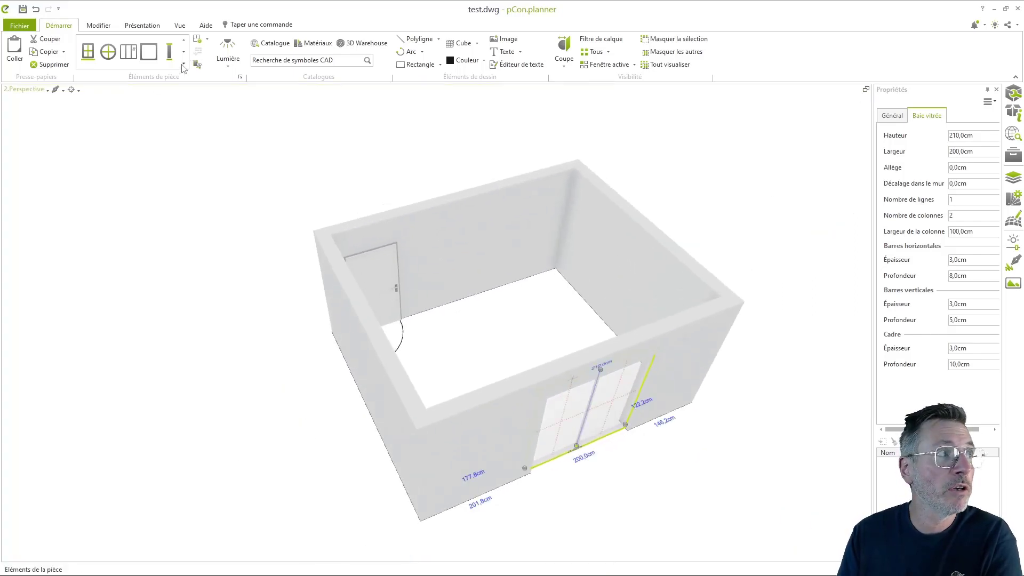
pyautogui.click(183, 64)
pyautogui.click(384, 60)
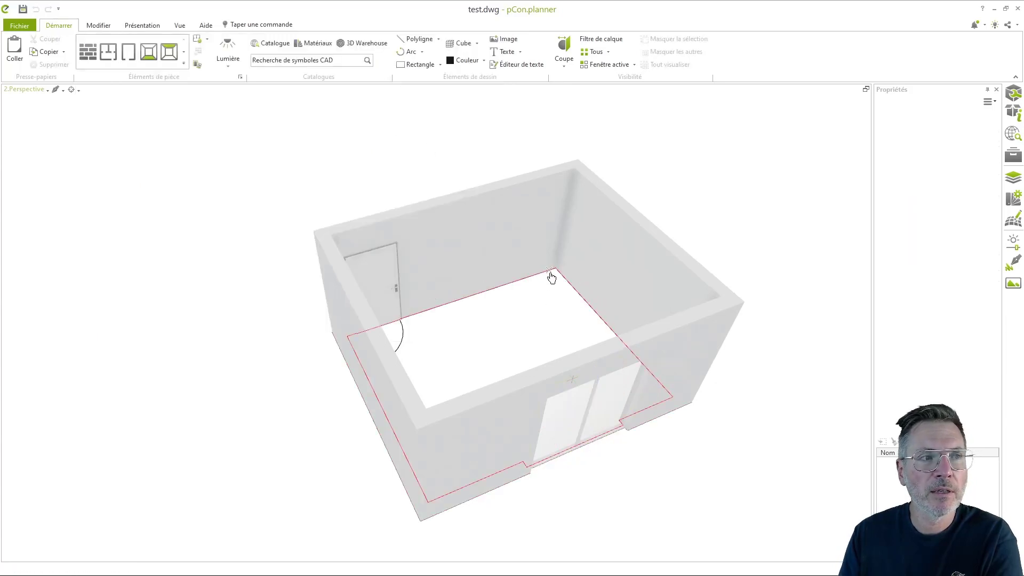
pyautogui.moveTo(540, 280); pyautogui.dragTo(600, 311, button='right')
pyautogui.click(622, 308)
pyautogui.click(541, 164)
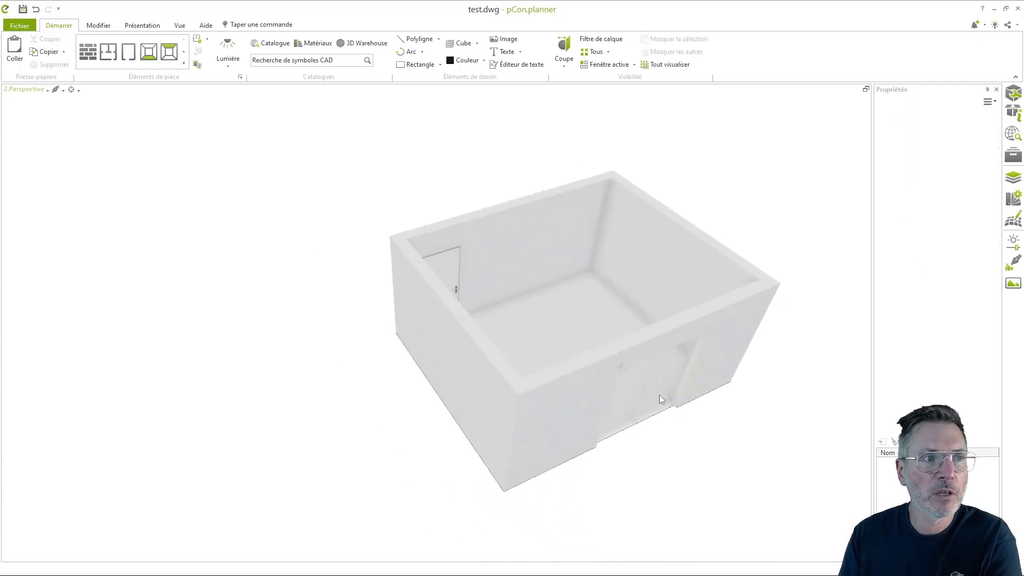
pyautogui.moveTo(660, 395); pyautogui.dragTo(667, 356, button='right')
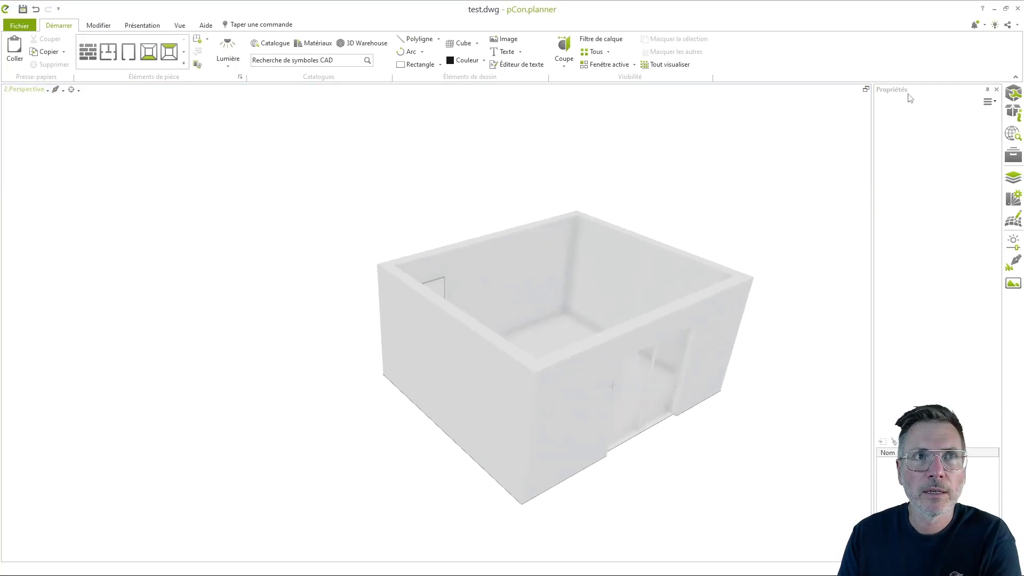
# Step: Restore the multi-view layout, close the Properties palette and frame the whole room in the top and perspective views
pyautogui.click(866, 89)
pyautogui.click(996, 89)
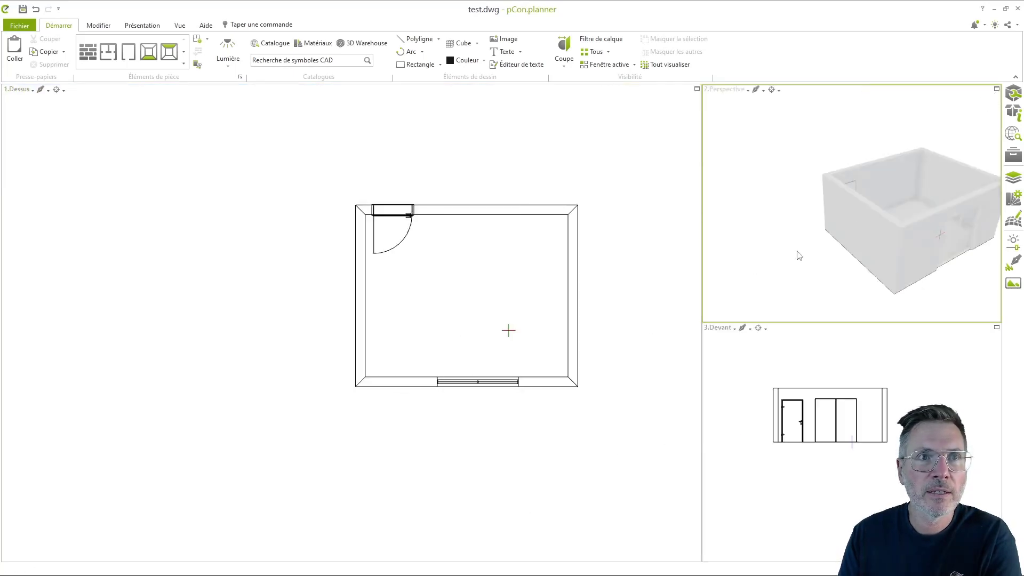
pyautogui.scroll(-2, 528, 285)
pyautogui.moveTo(926, 258); pyautogui.dragTo(862, 276, button='right')
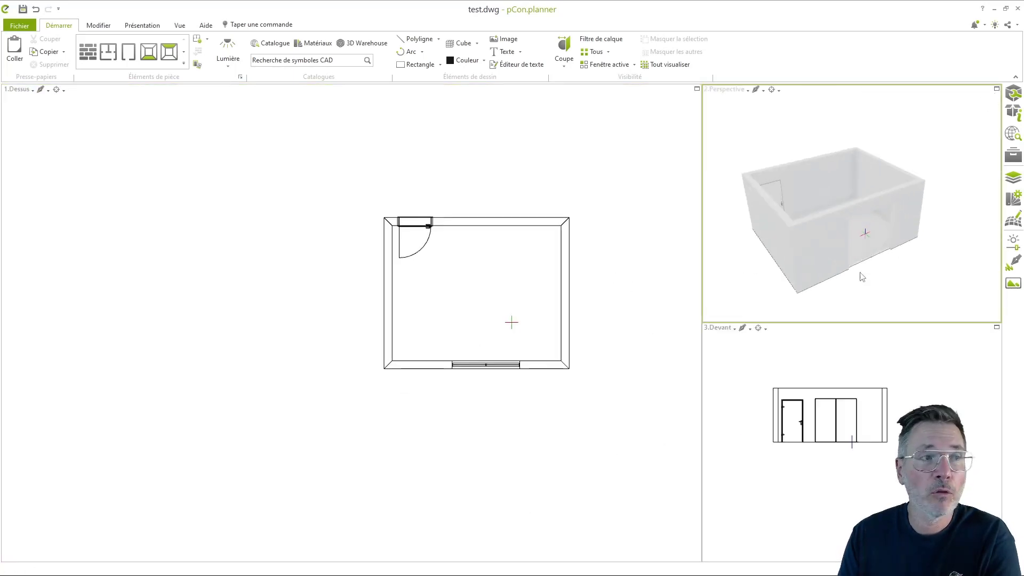
# Step: Apply a diagonal hatch (Hachure) to the room's right wall through its wall properties in the enlarged top view
pyautogui.click(696, 89)
pyautogui.scroll(1, 726, 270)
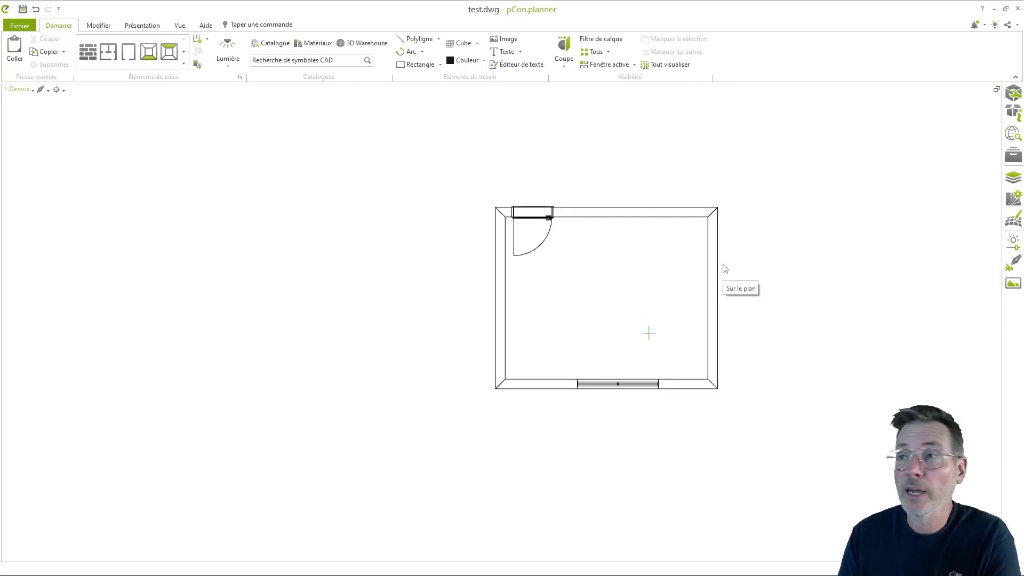
pyautogui.click(717, 260)
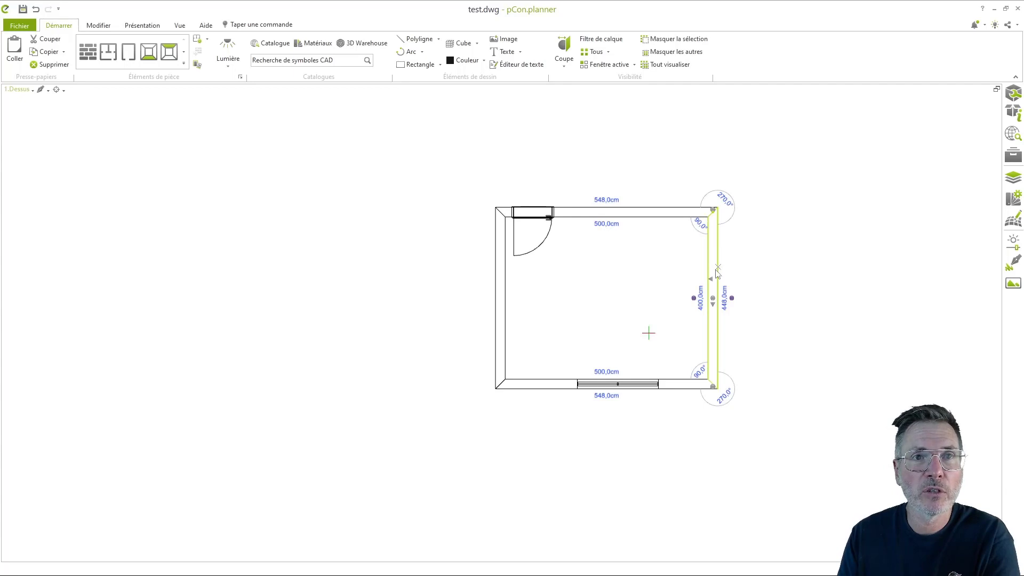
pyautogui.click(1013, 93)
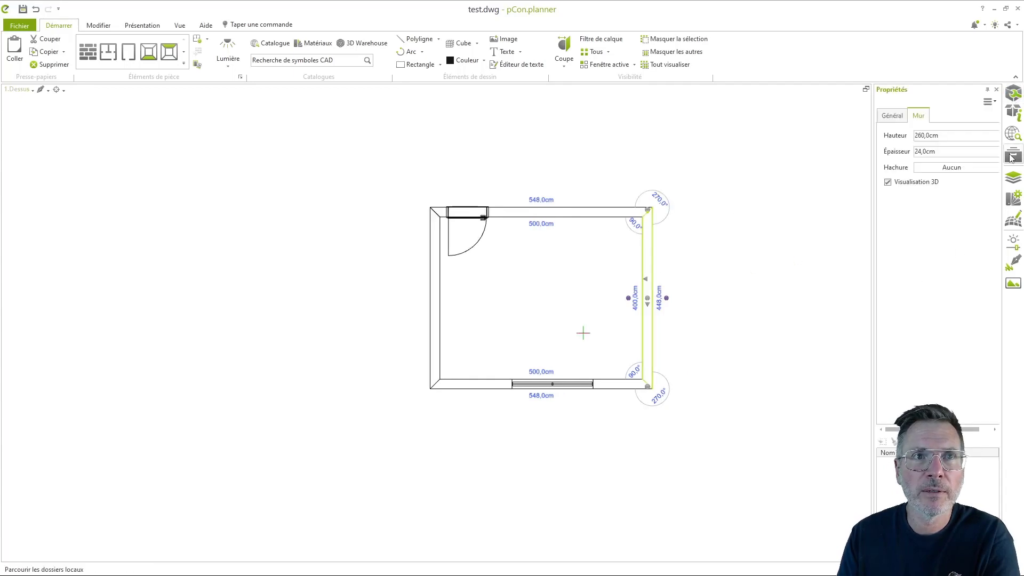
pyautogui.click(947, 171)
pyautogui.click(936, 253)
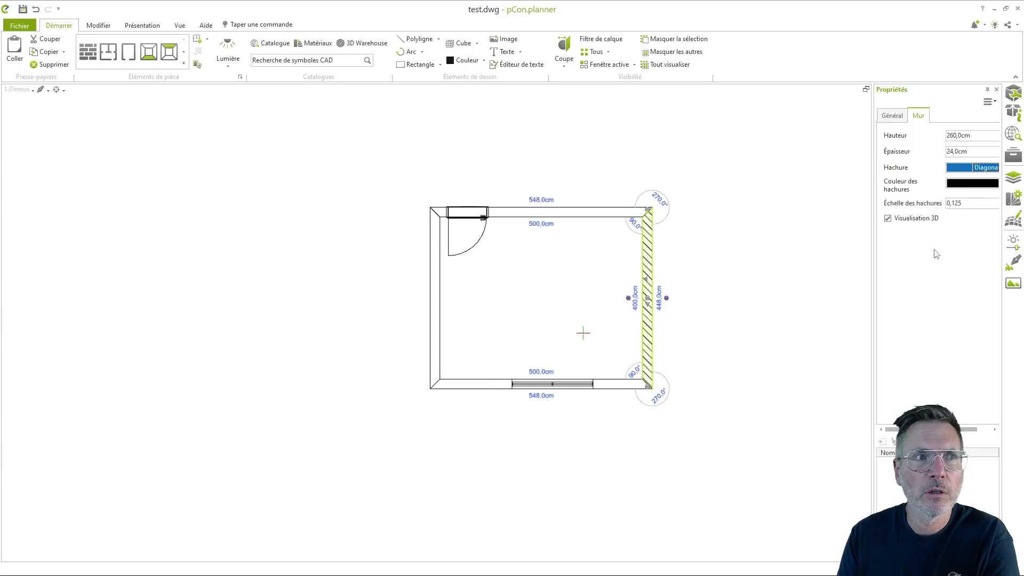
pyautogui.click(783, 265)
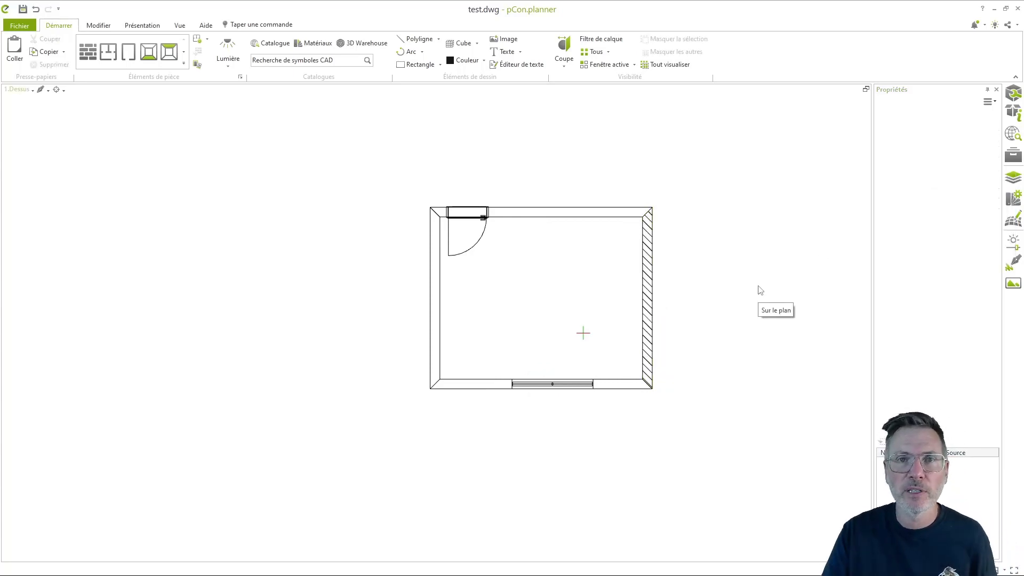
# Step: Save the drawing again on the Desktop (Bureau) as test in DWG 2013 format, replacing the existing file
pyautogui.click(19, 25)
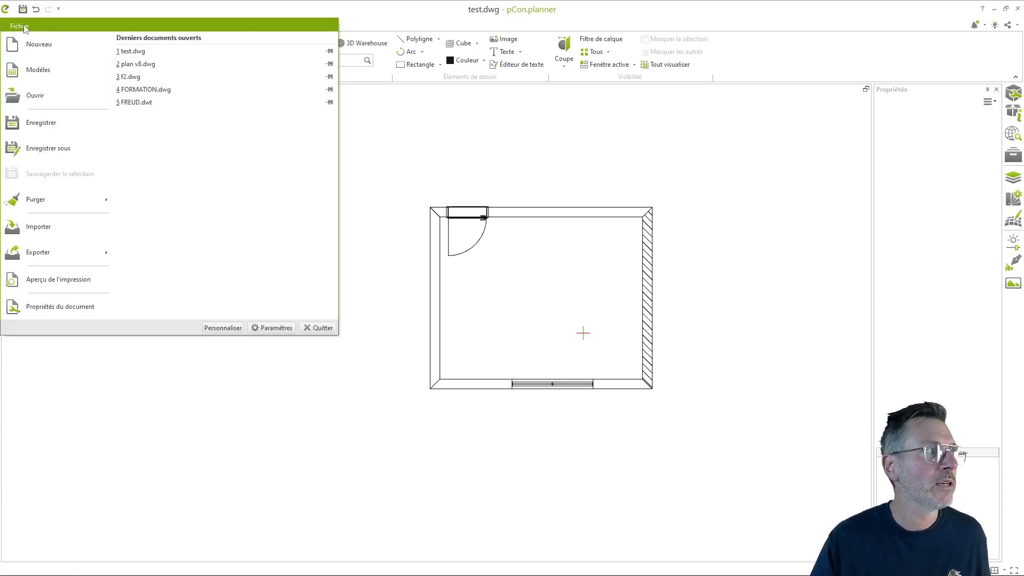
pyautogui.click(57, 148)
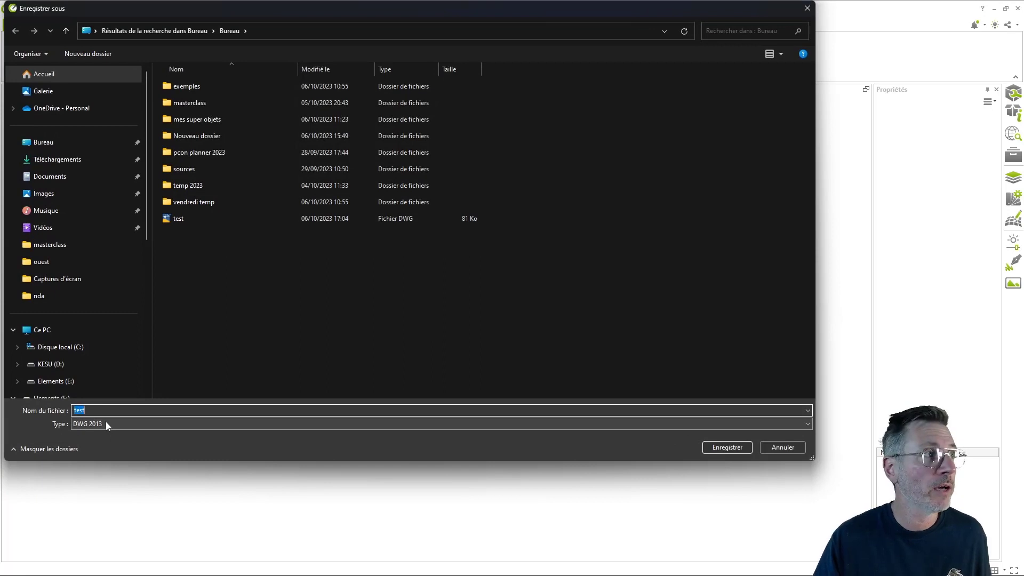
pyautogui.click(42, 145)
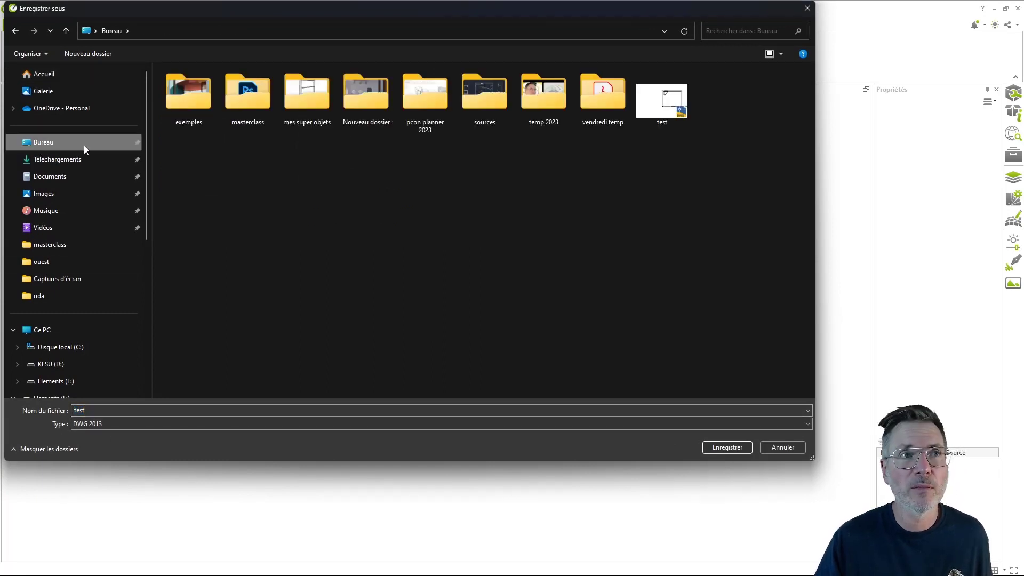
pyautogui.click(728, 448)
pyautogui.click(521, 294)
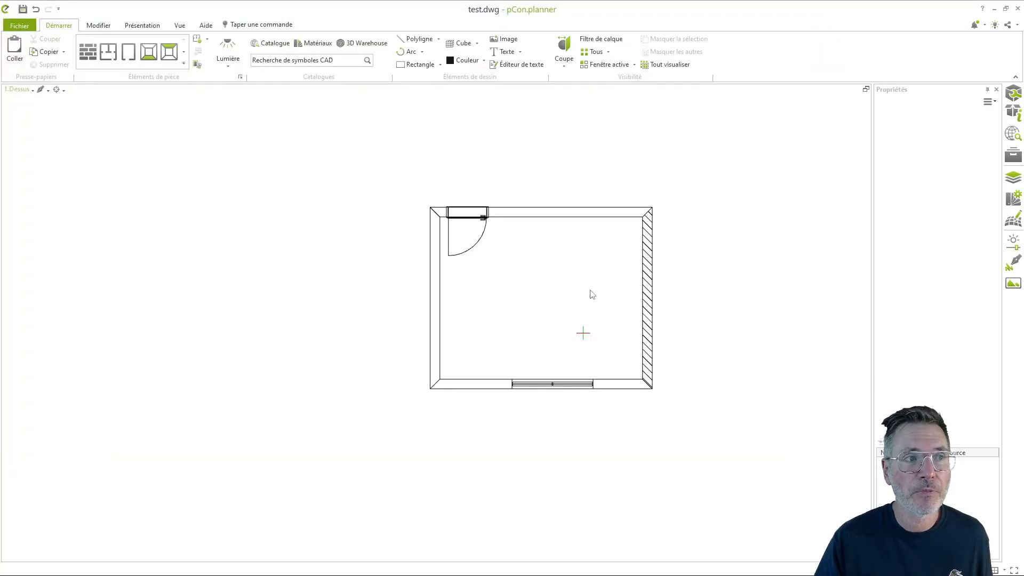
# Step: Show the room in the perspective view at full size
pyautogui.click(866, 90)
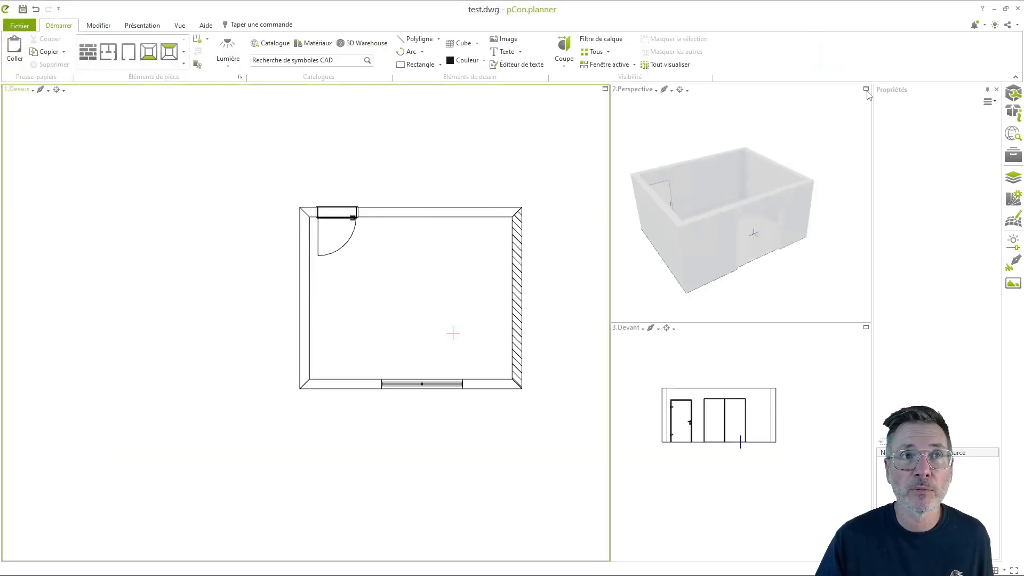
pyautogui.click(866, 89)
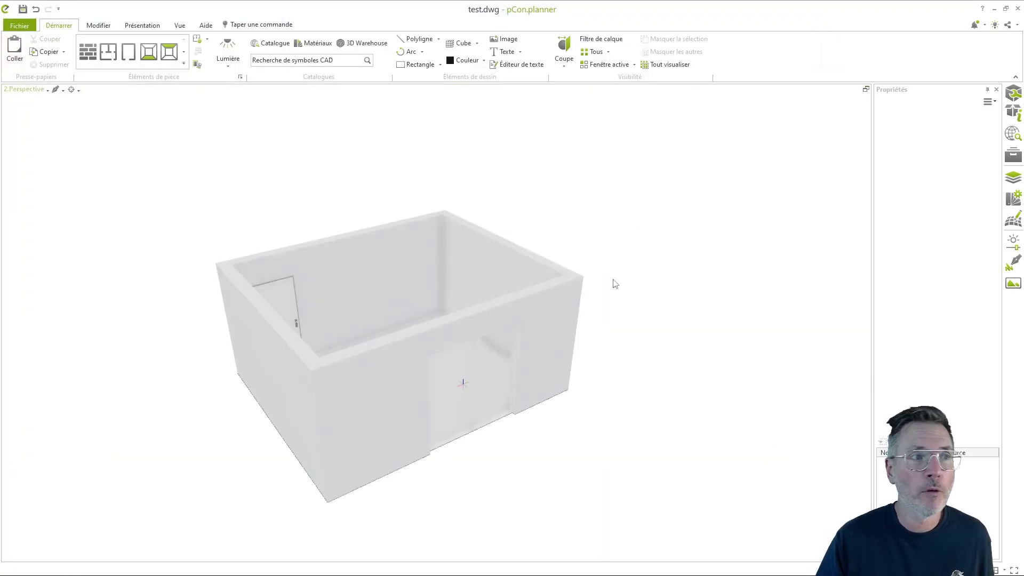
# Step: Export the whole selected room with its materials to the Desktop (Bureau) as test in SketchUp format, at medium detail and version Sketchup 2018
pyautogui.moveTo(288, 190); pyautogui.dragTo(682, 459)
pyautogui.scroll(4, 376, 312)
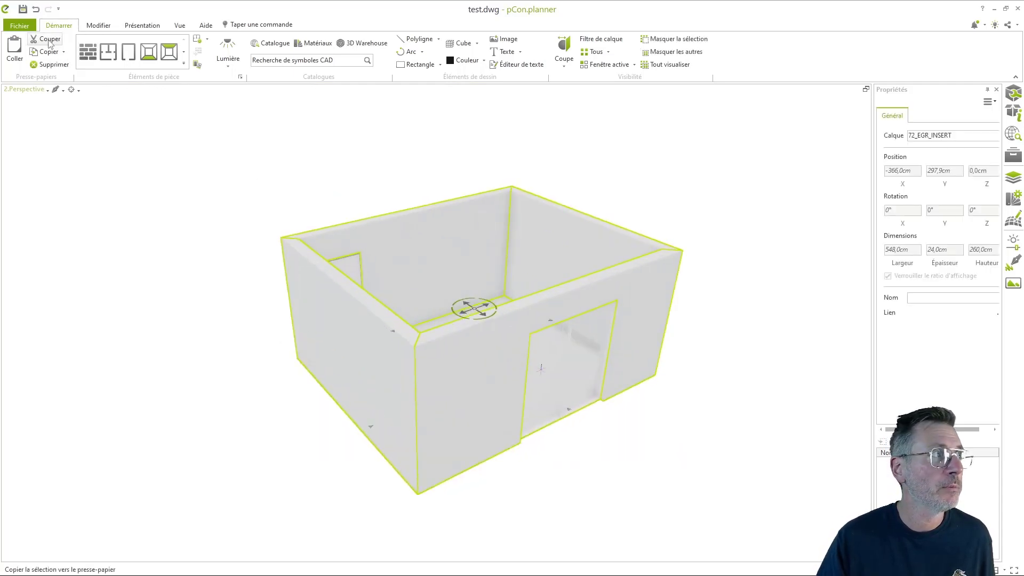
pyautogui.click(20, 26)
pyautogui.moveTo(48, 260)
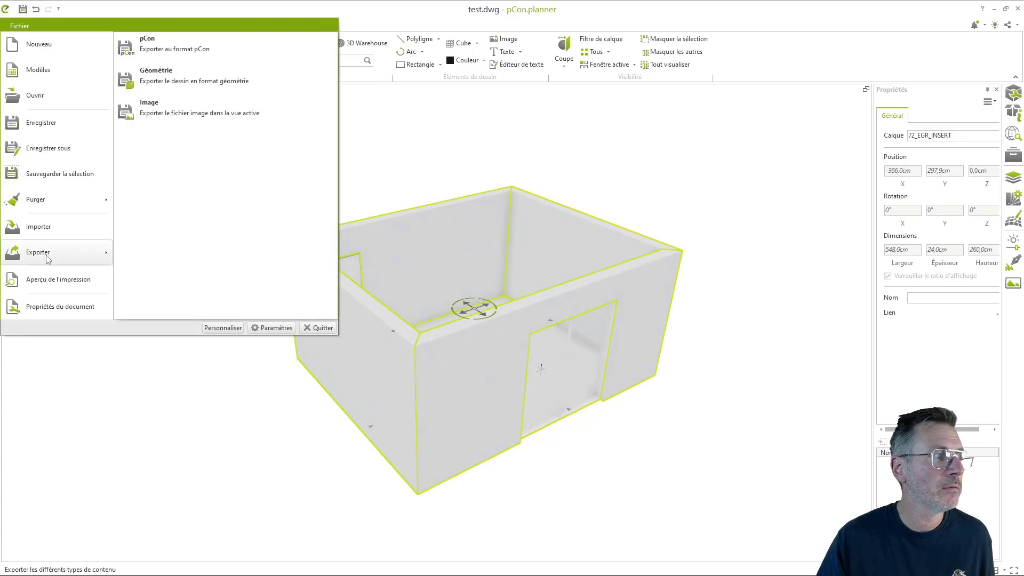
pyautogui.click(160, 108)
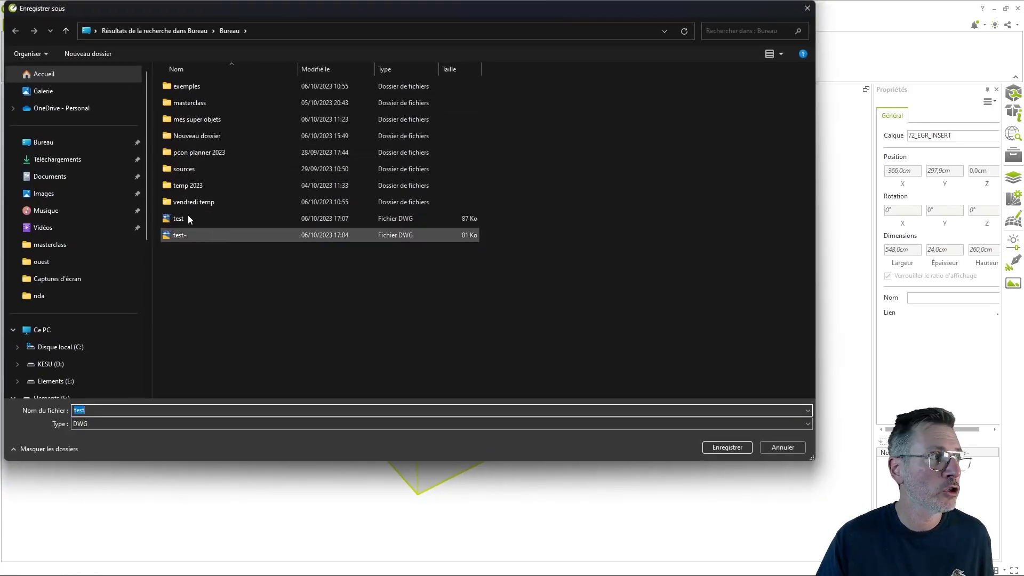
pyautogui.click(74, 142)
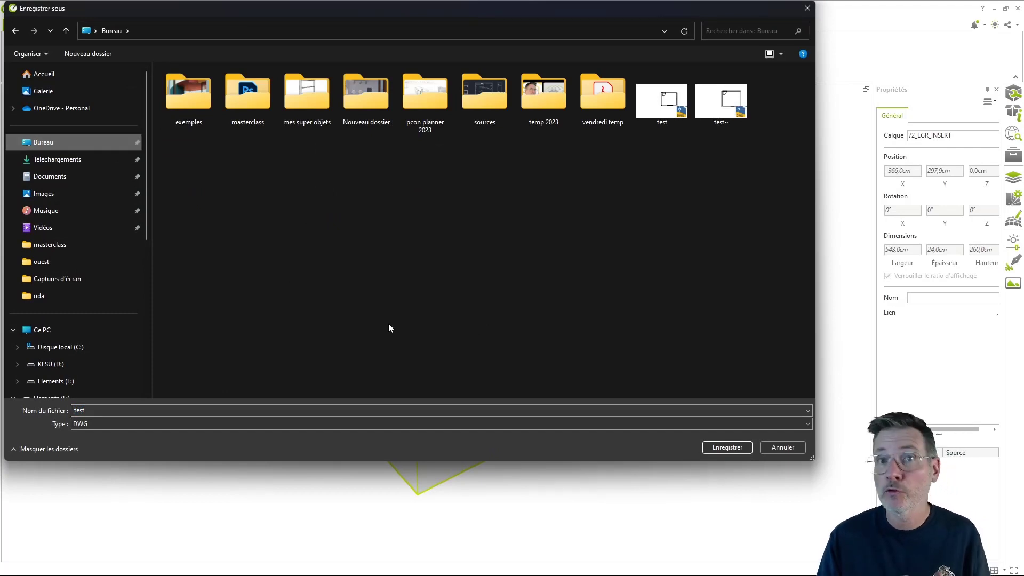
pyautogui.click(807, 425)
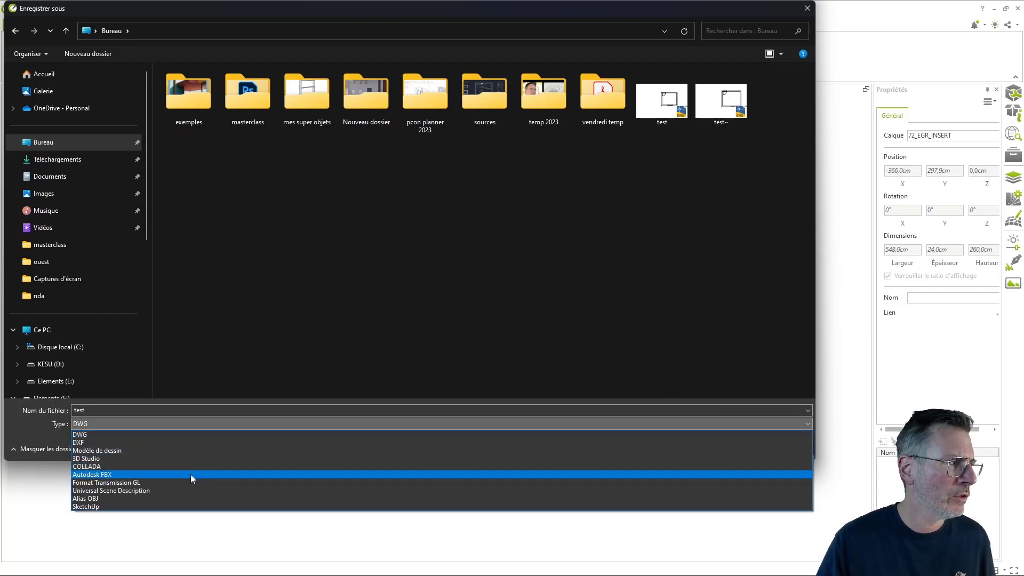
pyautogui.click(96, 507)
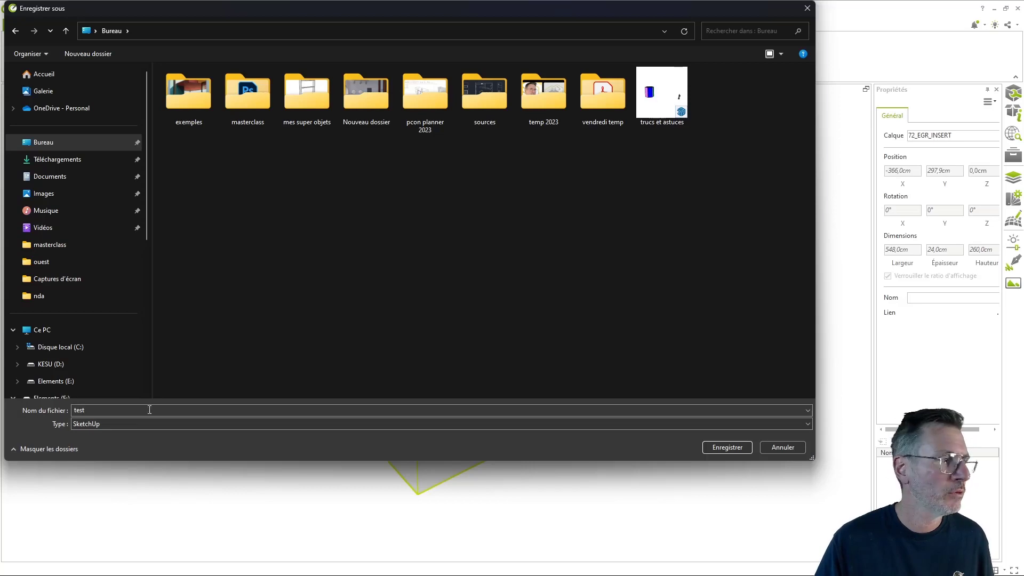
pyautogui.click(727, 447)
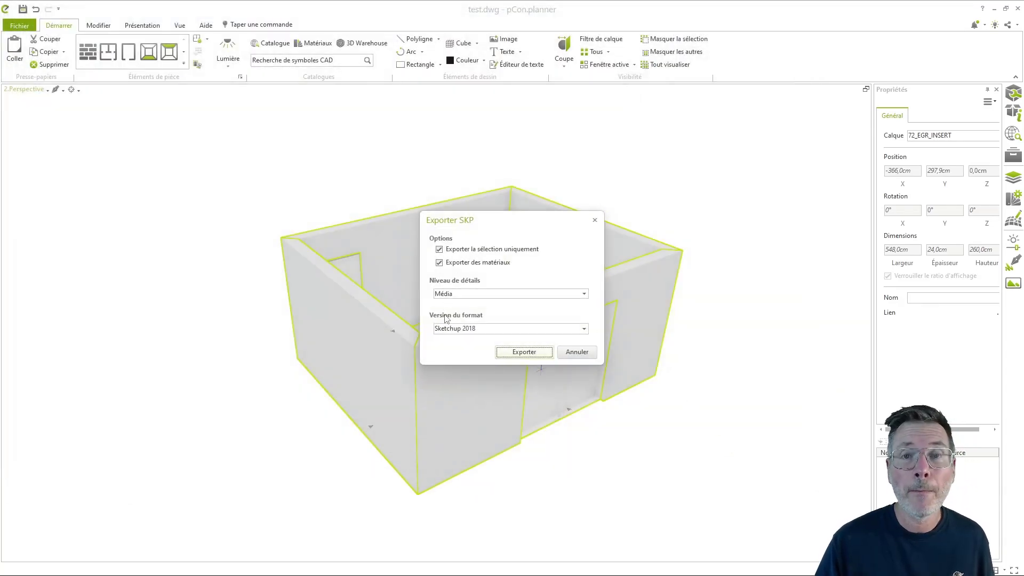
pyautogui.click(540, 357)
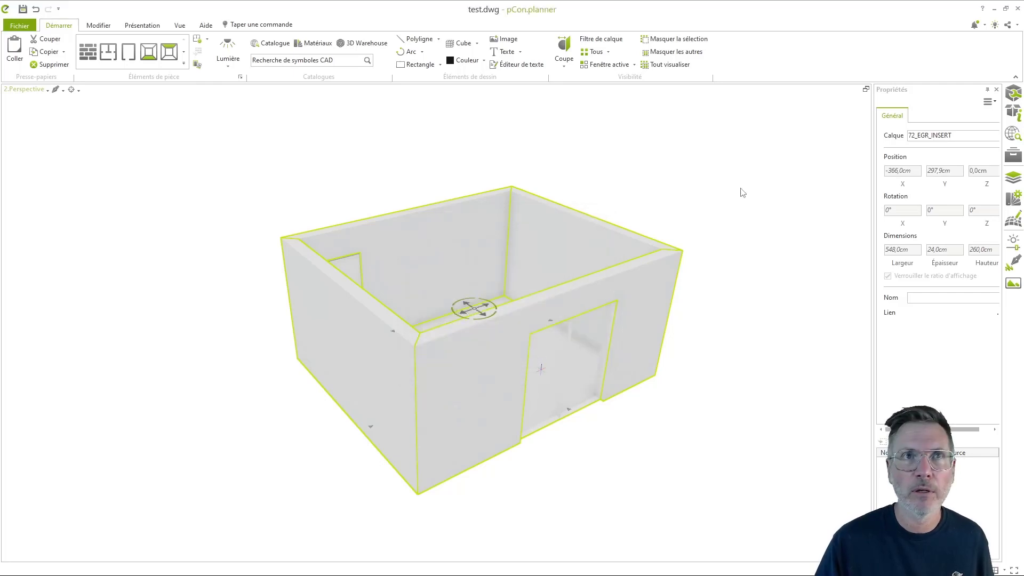
# Step: Switch to SketchUp and create a new model in centimetres from the Mon super template template
pyautogui.moveTo(516, 570)
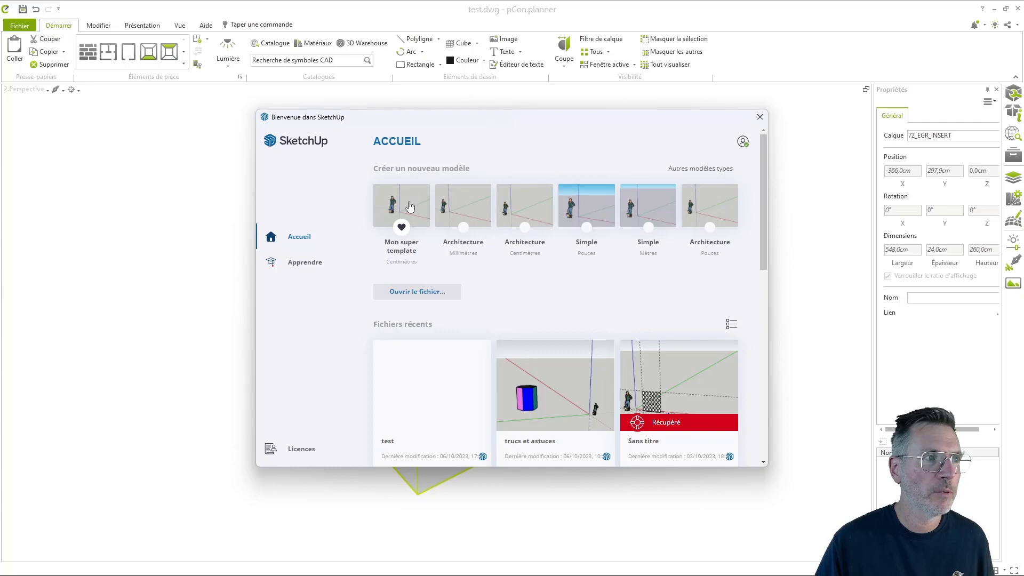
pyautogui.click(408, 201)
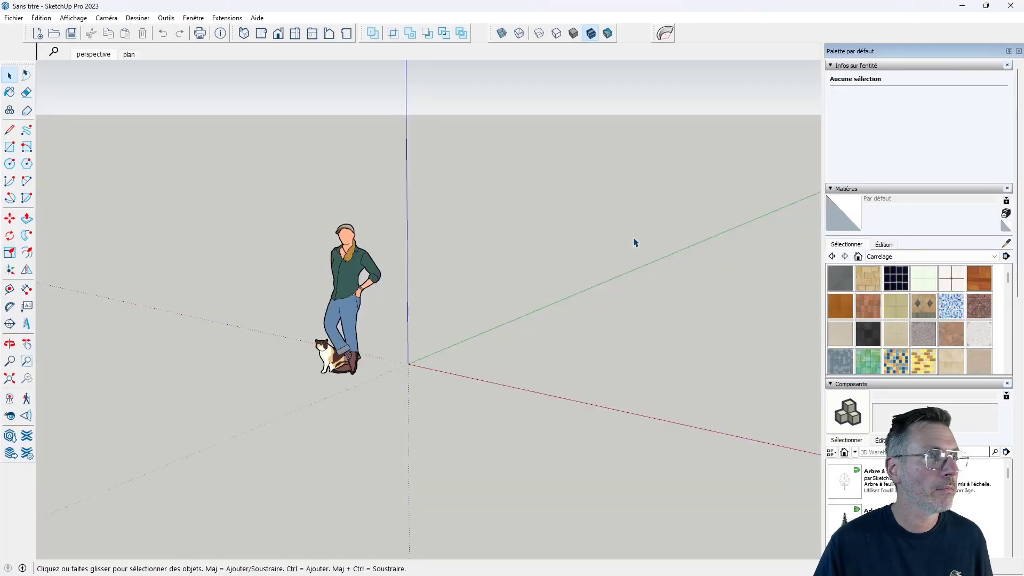
pyautogui.click(15, 18)
pyautogui.click(15, 18)
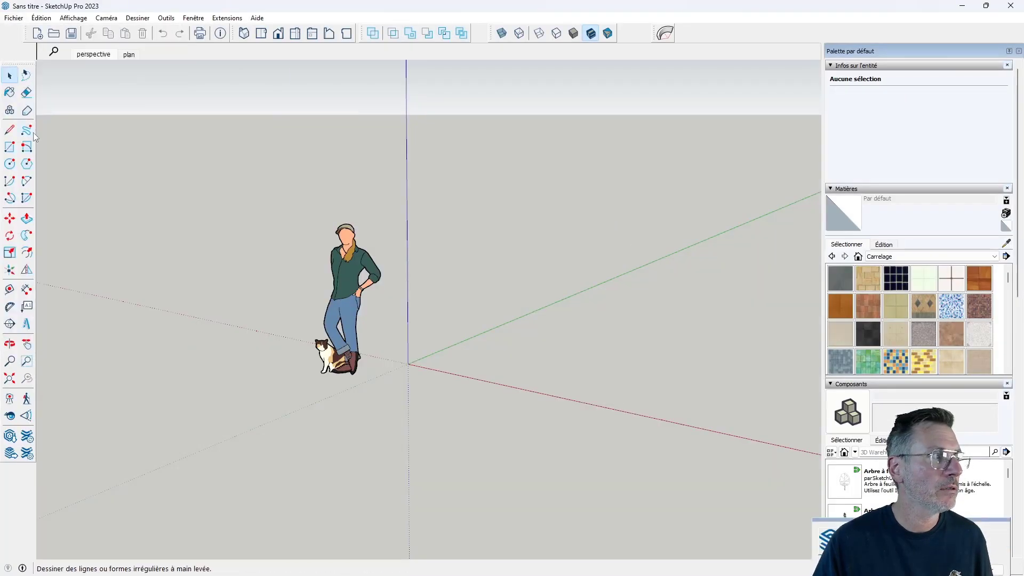
# Step: Import the SketchUp file test from the Desktop (Bureau) and place the room on the ground beside the standing figure
pyautogui.click(14, 18)
pyautogui.click(68, 186)
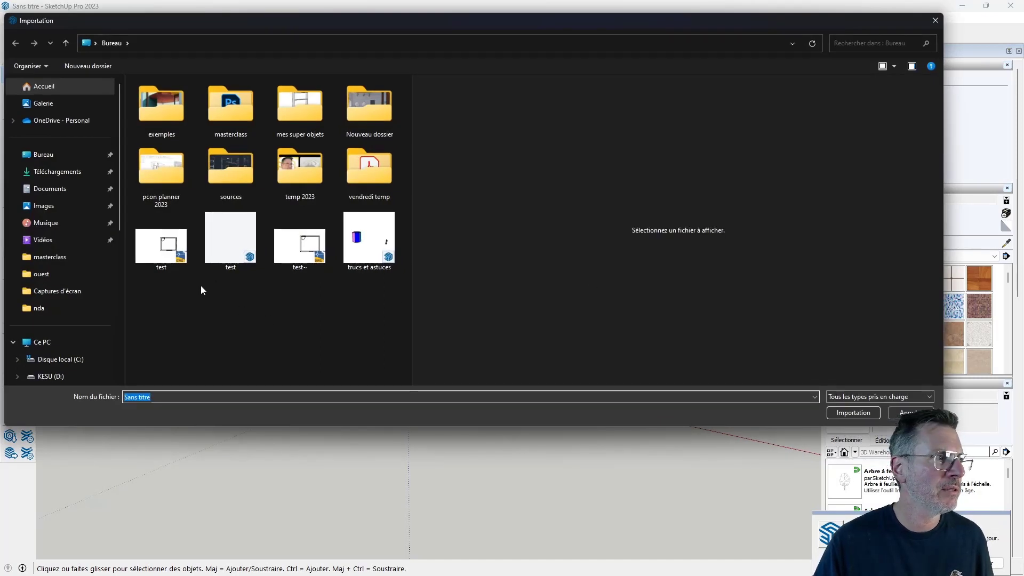
pyautogui.click(238, 251)
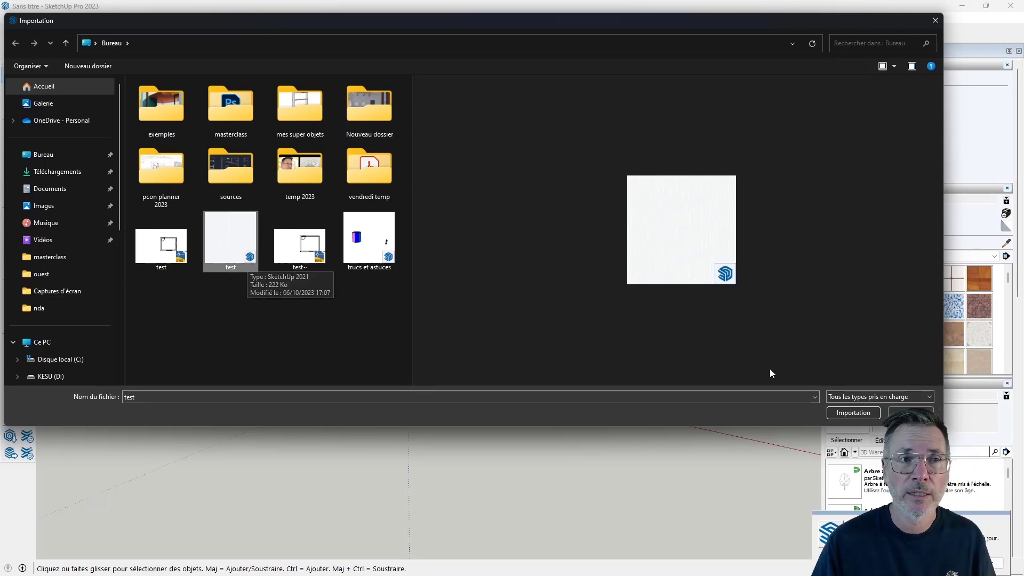
pyautogui.click(853, 413)
pyautogui.scroll(-5, 702, 373)
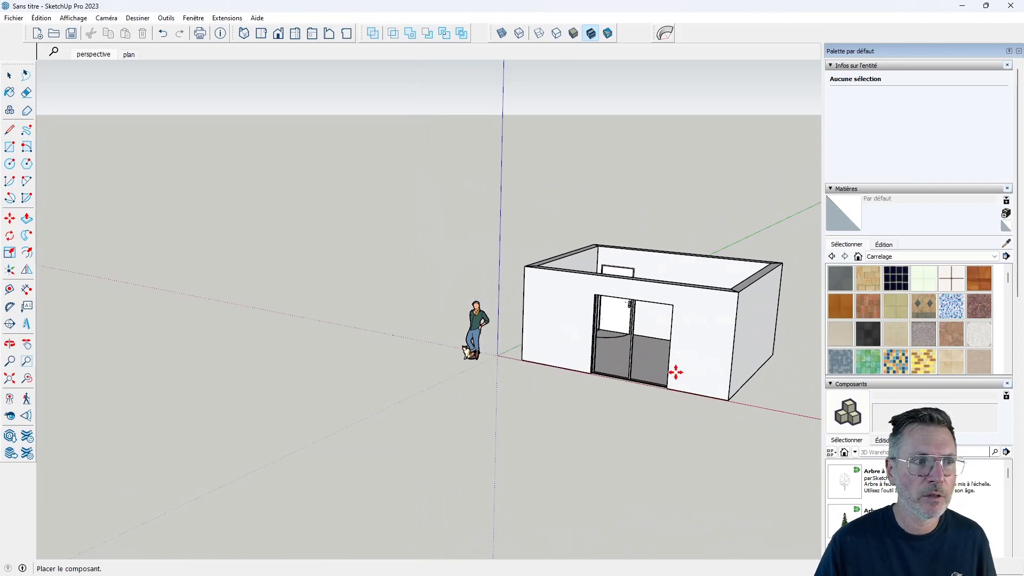
pyautogui.click(676, 371)
pyautogui.scroll(-2, 527, 402)
pyautogui.press('space')
pyautogui.click(592, 404)
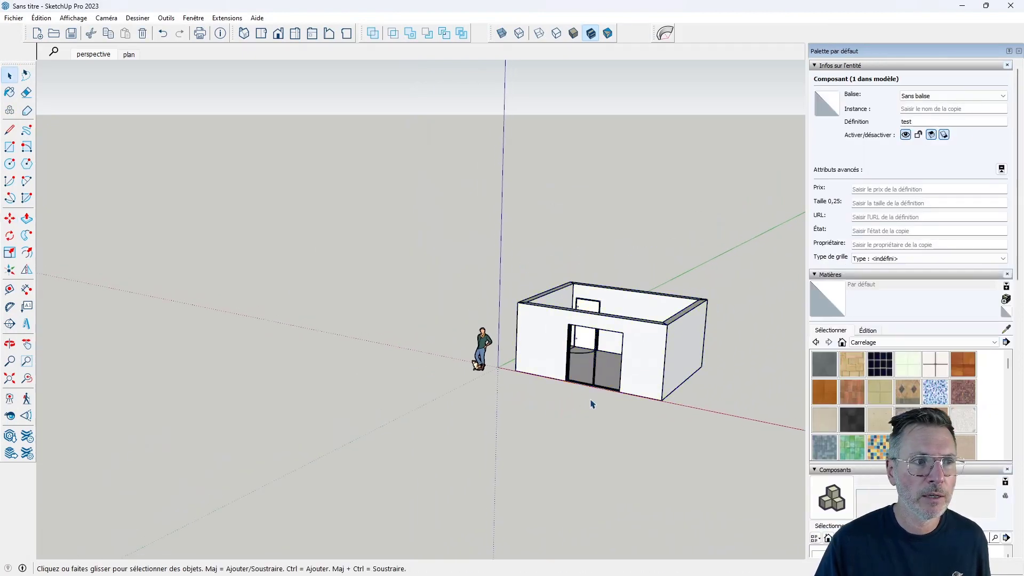
# Step: Explode (Éclater) the imported room component into its separate elements and clear the selection
pyautogui.moveTo(667, 344); pyautogui.dragTo(658, 385, button='middle')
pyautogui.scroll(2, 660, 379)
pyautogui.click(655, 362)
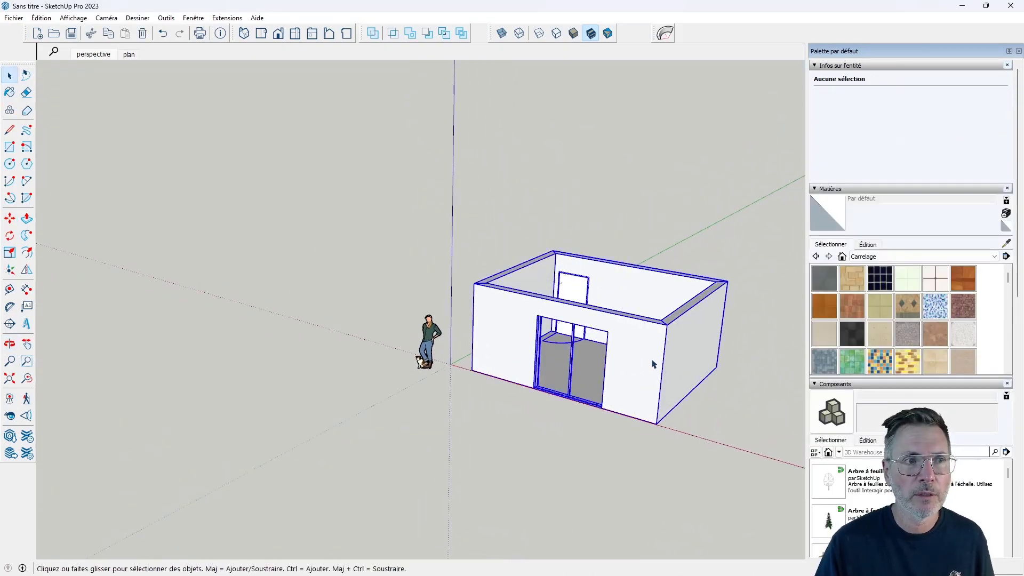
pyautogui.rightClick(641, 365)
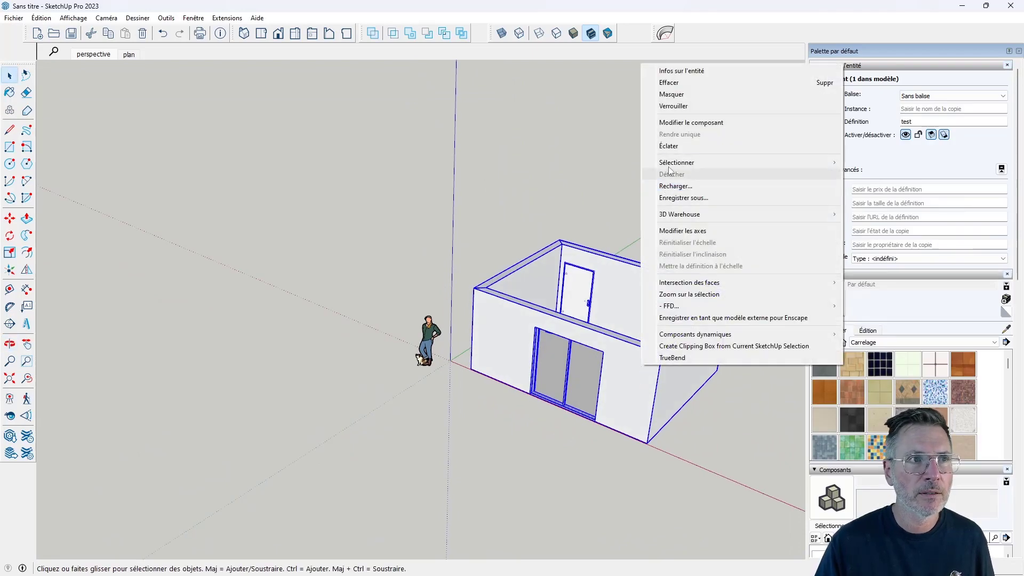
pyautogui.click(669, 148)
pyautogui.click(672, 191)
# Step: Select the room's walls one after another to check that each is a separate component
pyautogui.moveTo(643, 295); pyautogui.dragTo(649, 323, button='middle')
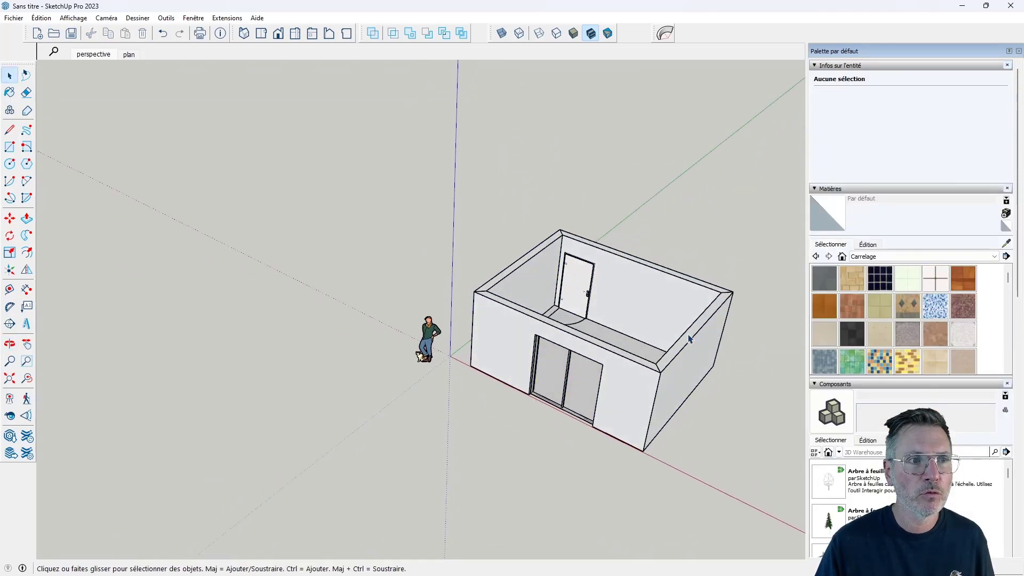
pyautogui.click(708, 363)
pyautogui.moveTo(631, 366); pyautogui.dragTo(655, 356, button='middle')
pyautogui.click(655, 356)
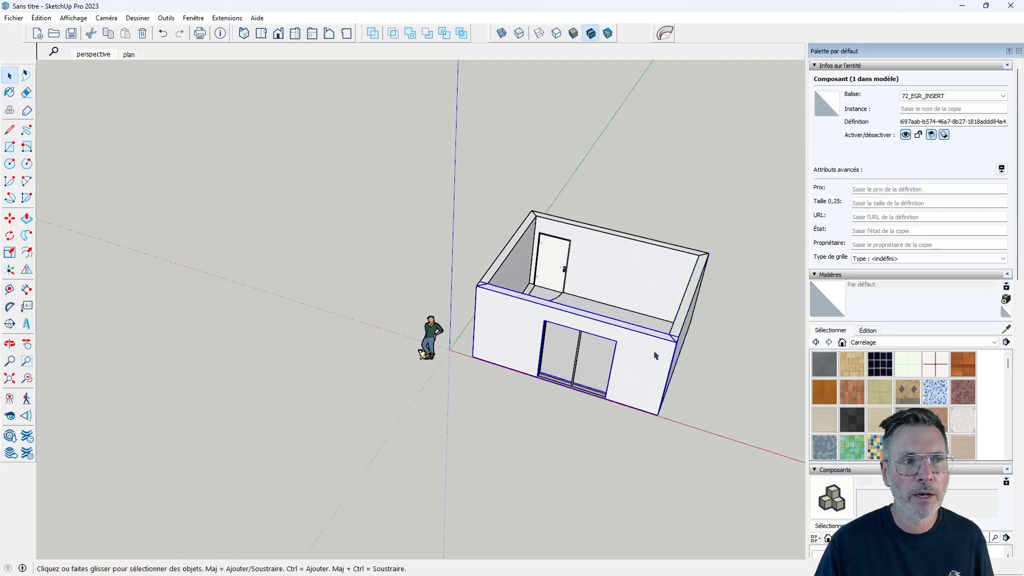
pyautogui.click(660, 246)
# Step: Try to move the door component along the back wall with the Move tool
pyautogui.click(564, 271)
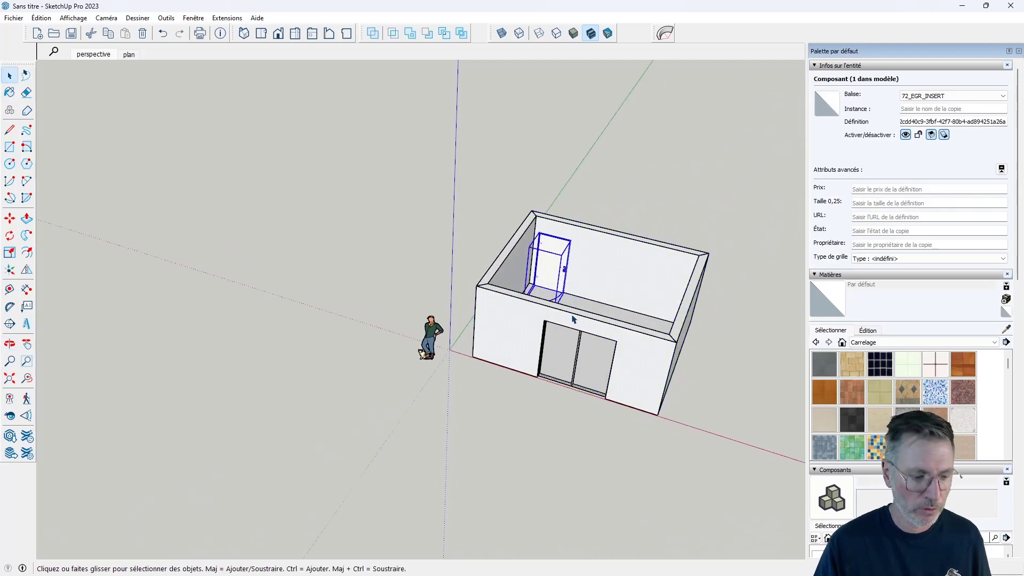
pyautogui.press('m')
pyautogui.click(549, 274)
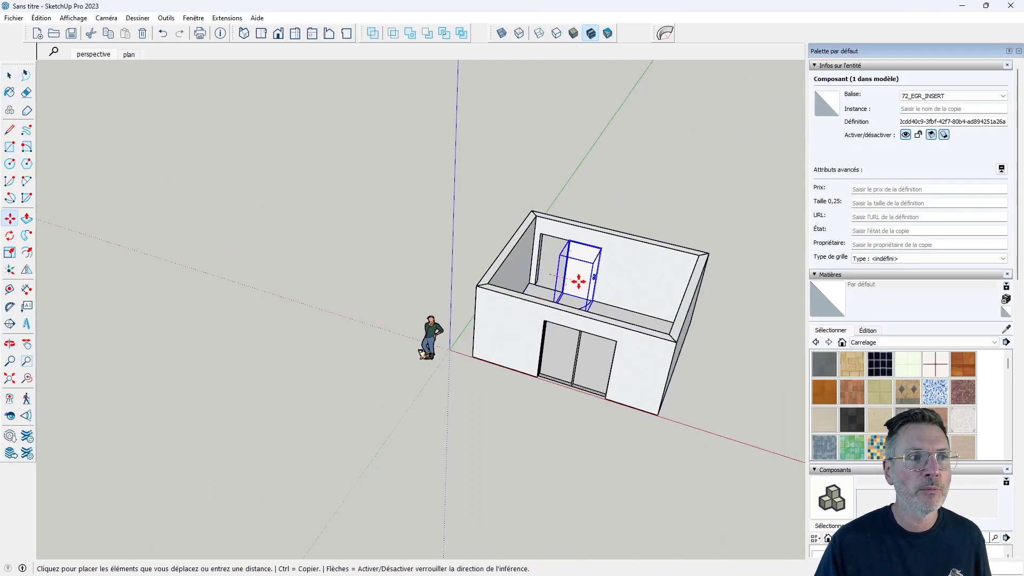
pyautogui.press('Escape')
pyautogui.press('space')
pyautogui.click(617, 473)
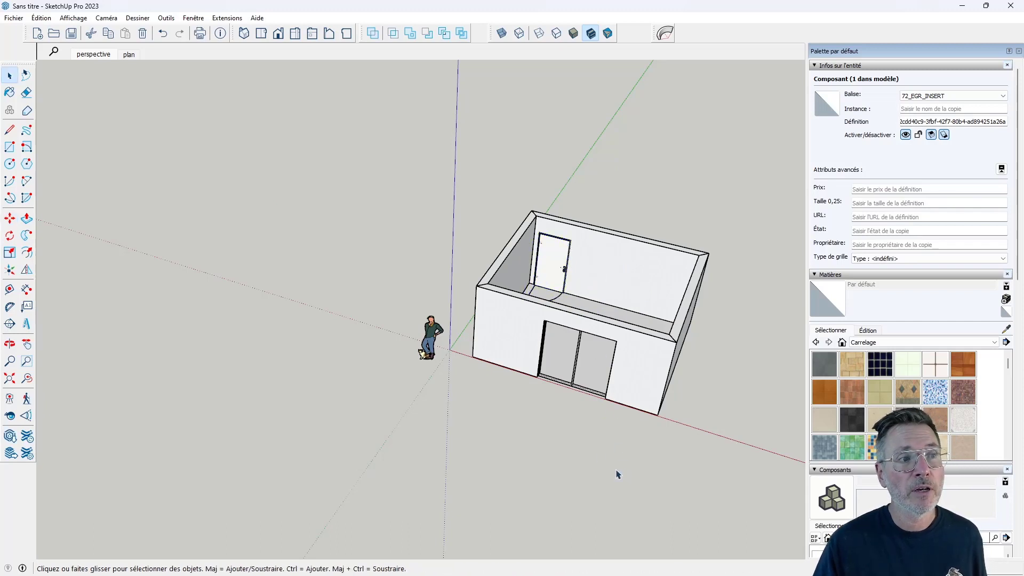
pyautogui.moveTo(617, 473); pyautogui.dragTo(573, 395, button='middle')
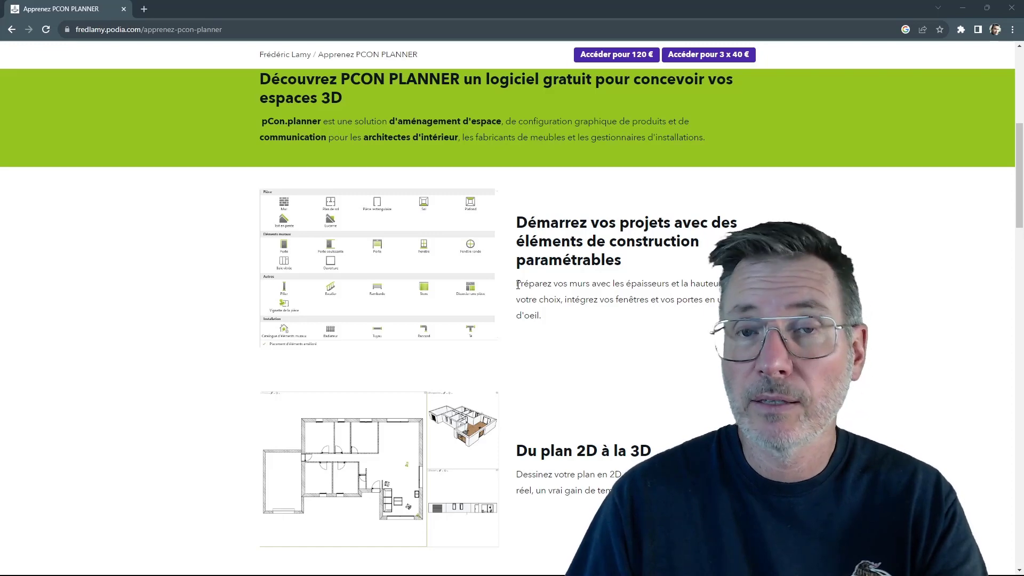
# Step: Switch to the browser and review the pCon.planner course page's sections on 2D-to-3D plans, rendering and document export
pyautogui.scroll(-5, 518, 284)
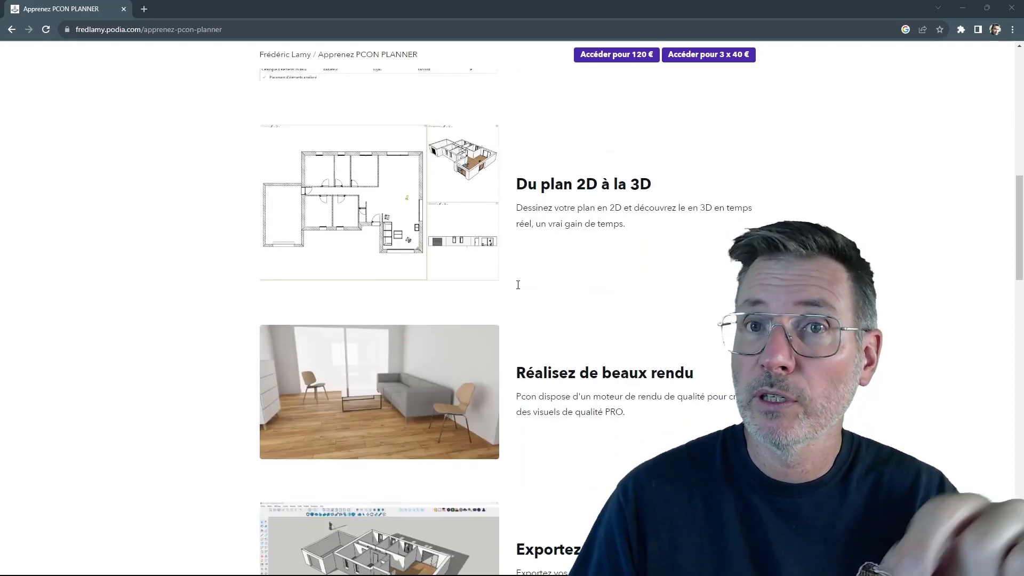
pyautogui.scroll(-3, 517, 289)
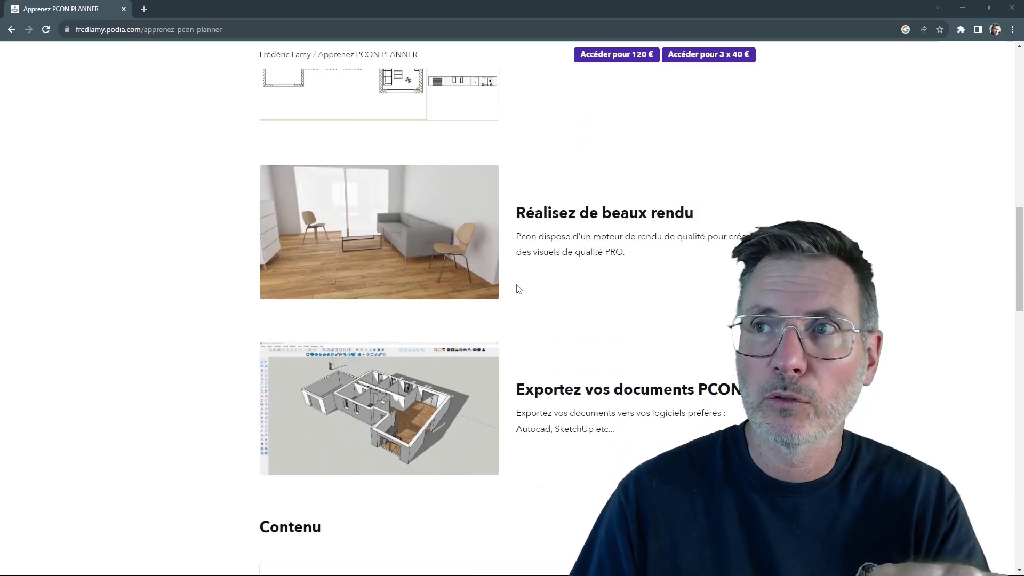